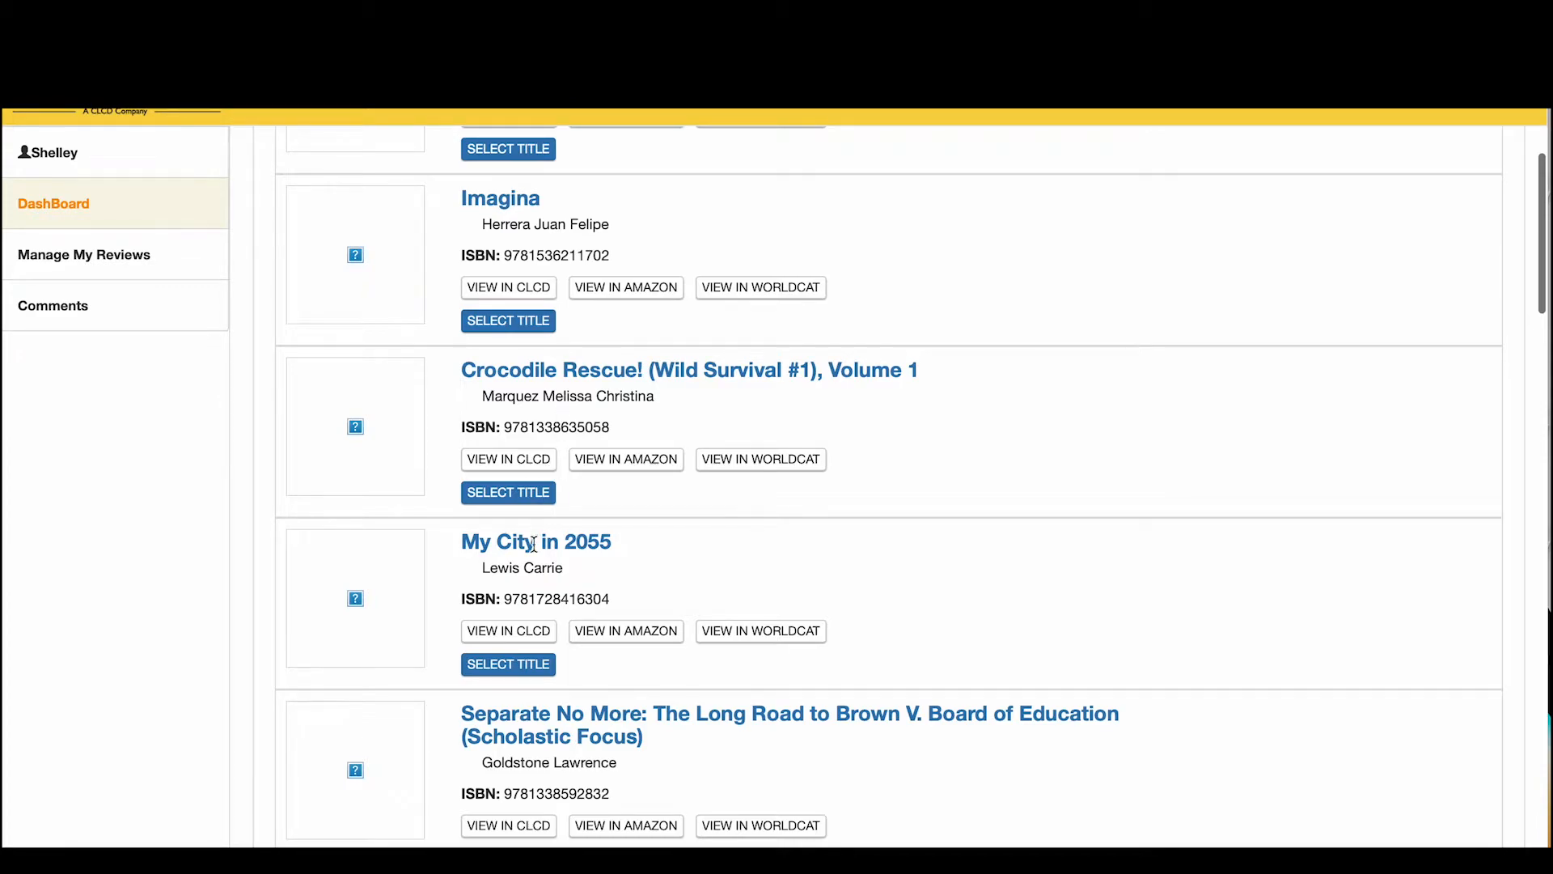
Select the title "My City in 2055" for review and dismiss the confirmation.
left_click(513, 667)
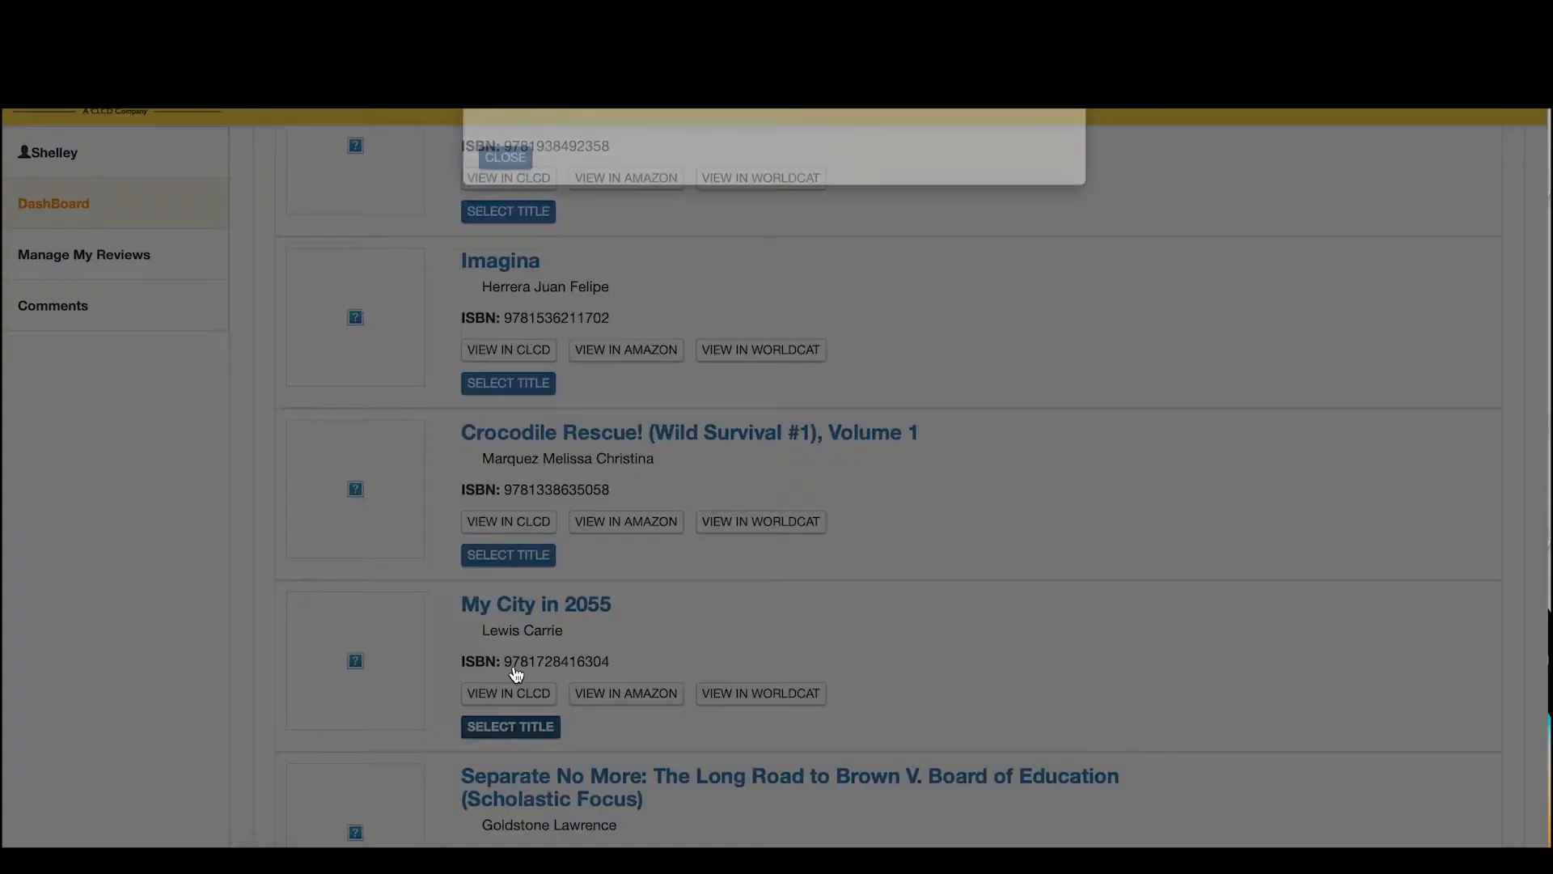
left_click(511, 172)
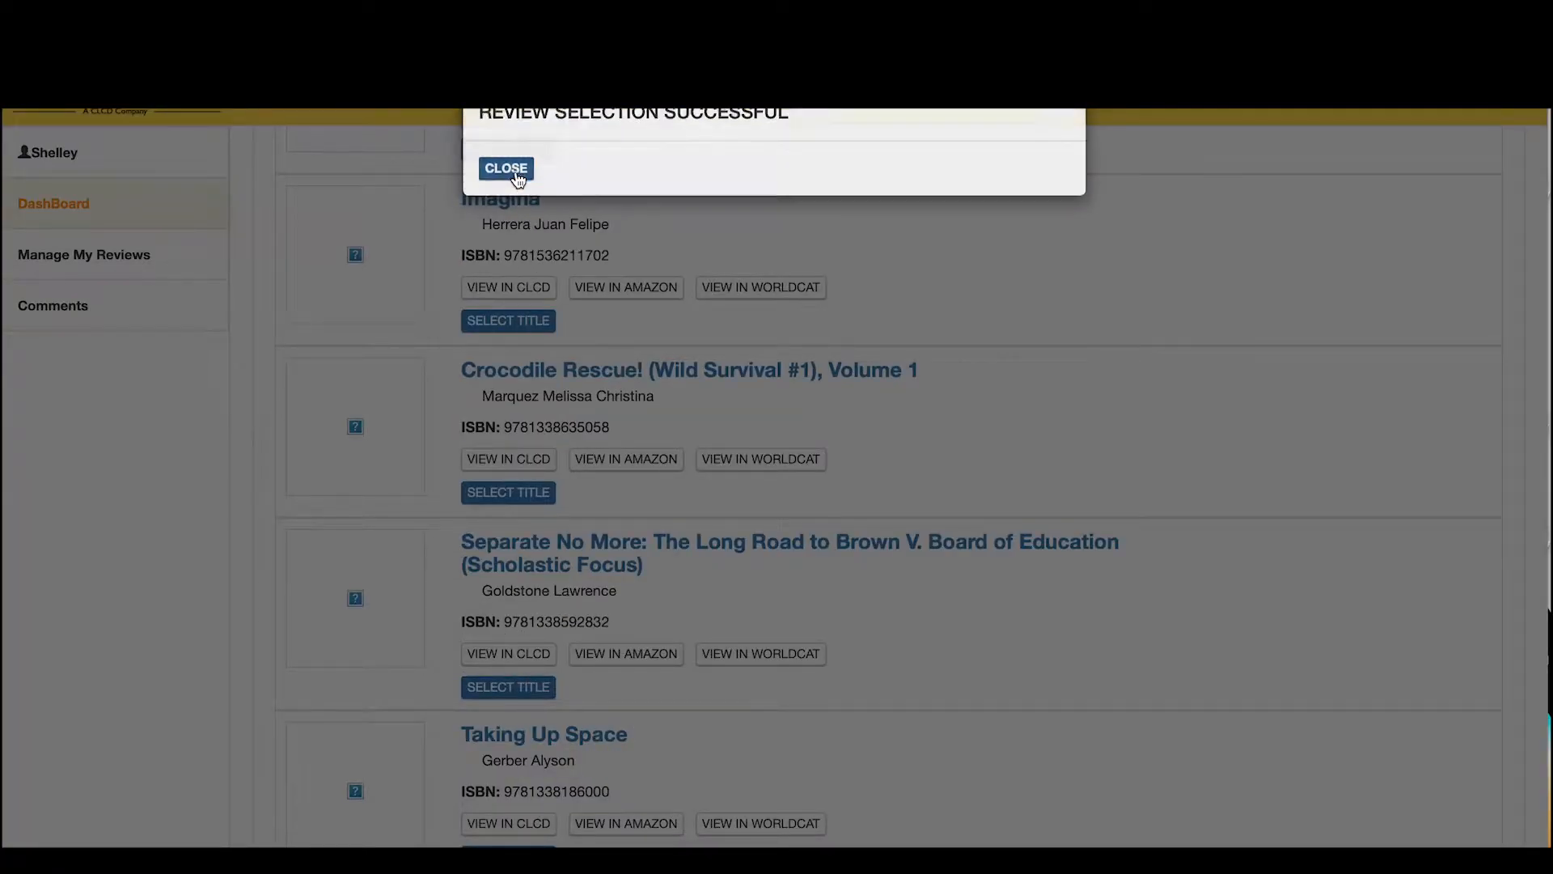
View the selected titles, unselect "My City in 2055" and dismiss the confirmation.
scroll(677, 353, "down", 5)
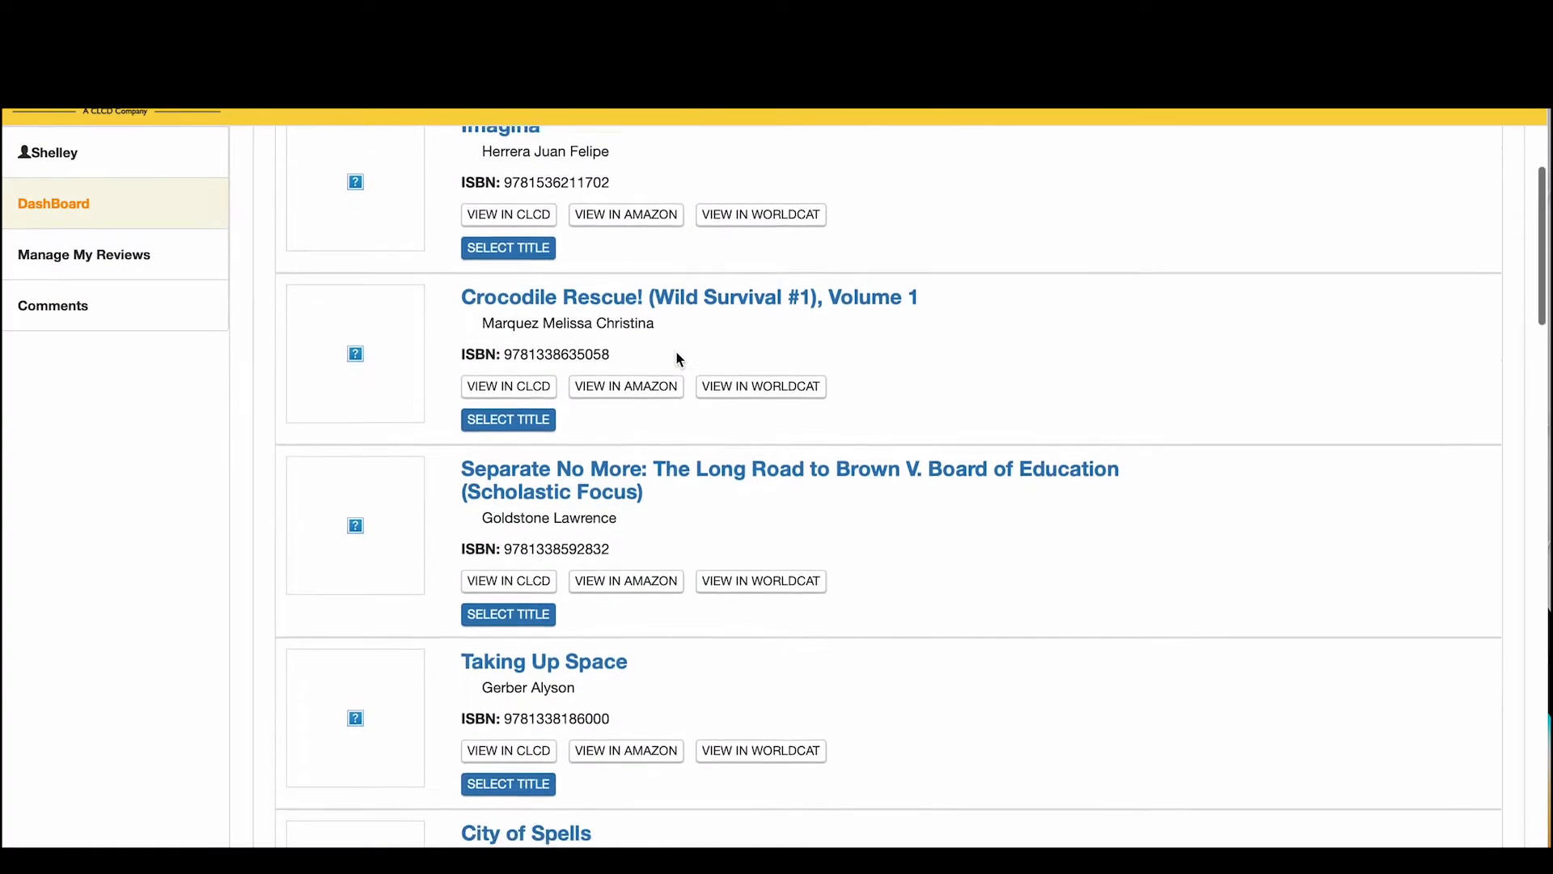
scroll(676, 356, "up", 10)
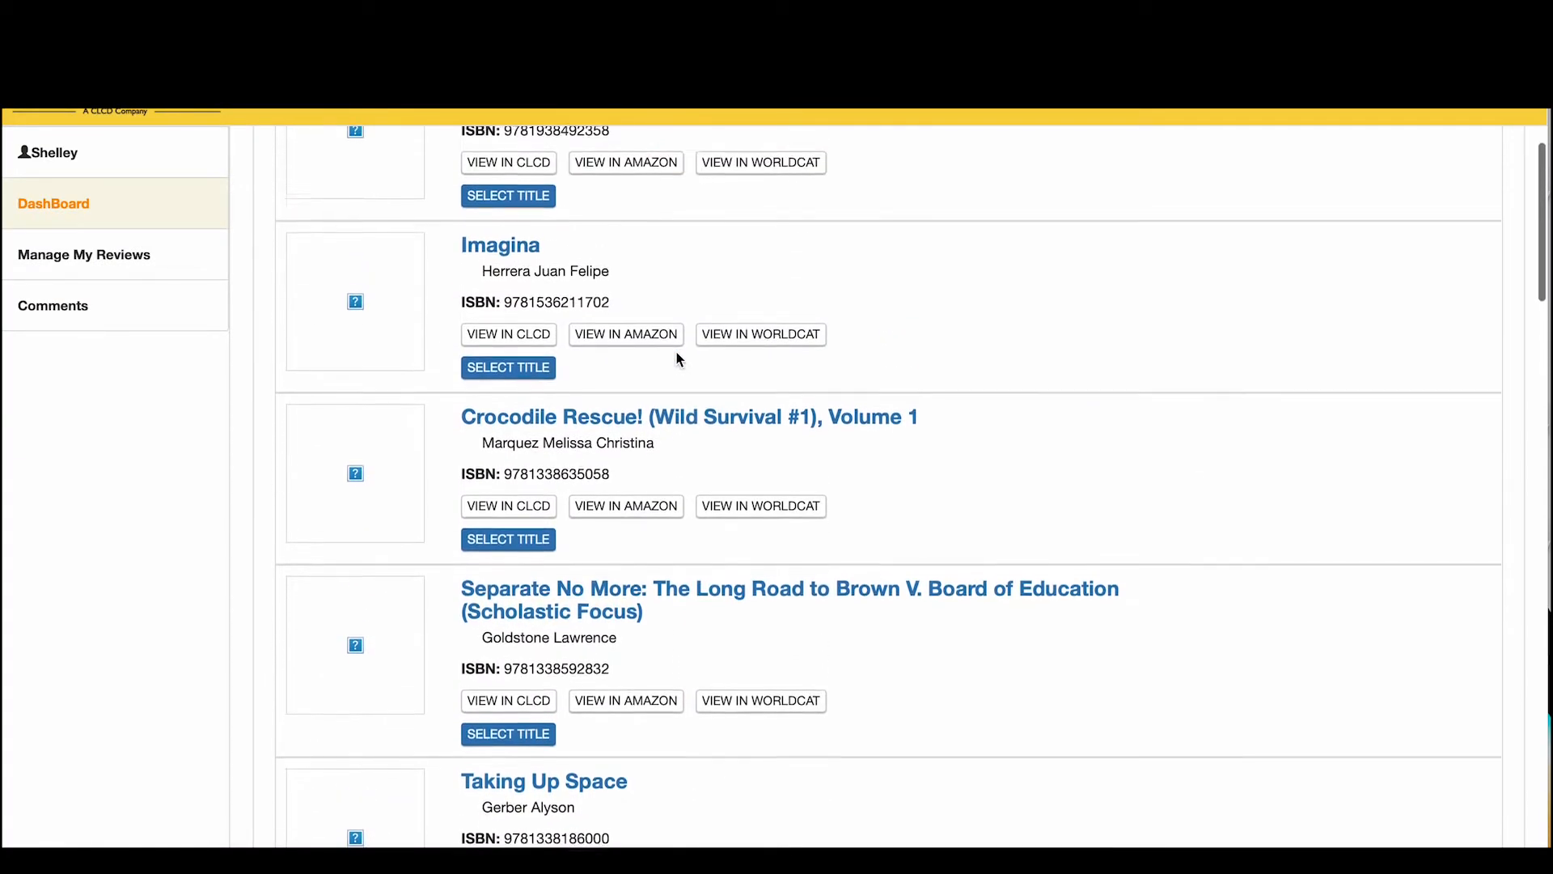
scroll(676, 352, "up", 3)
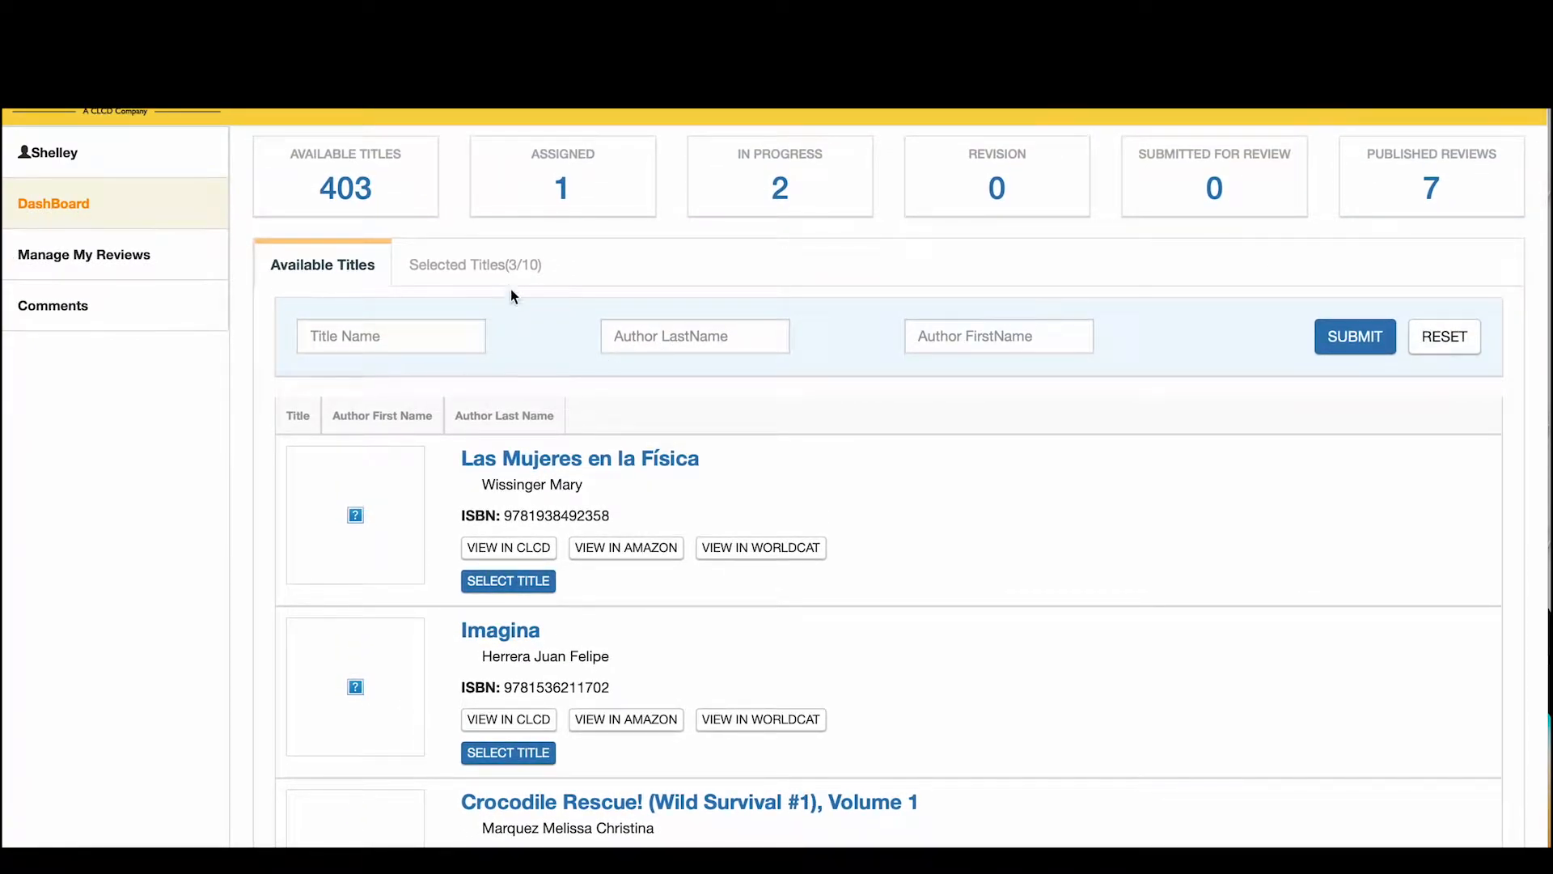
left_click(505, 267)
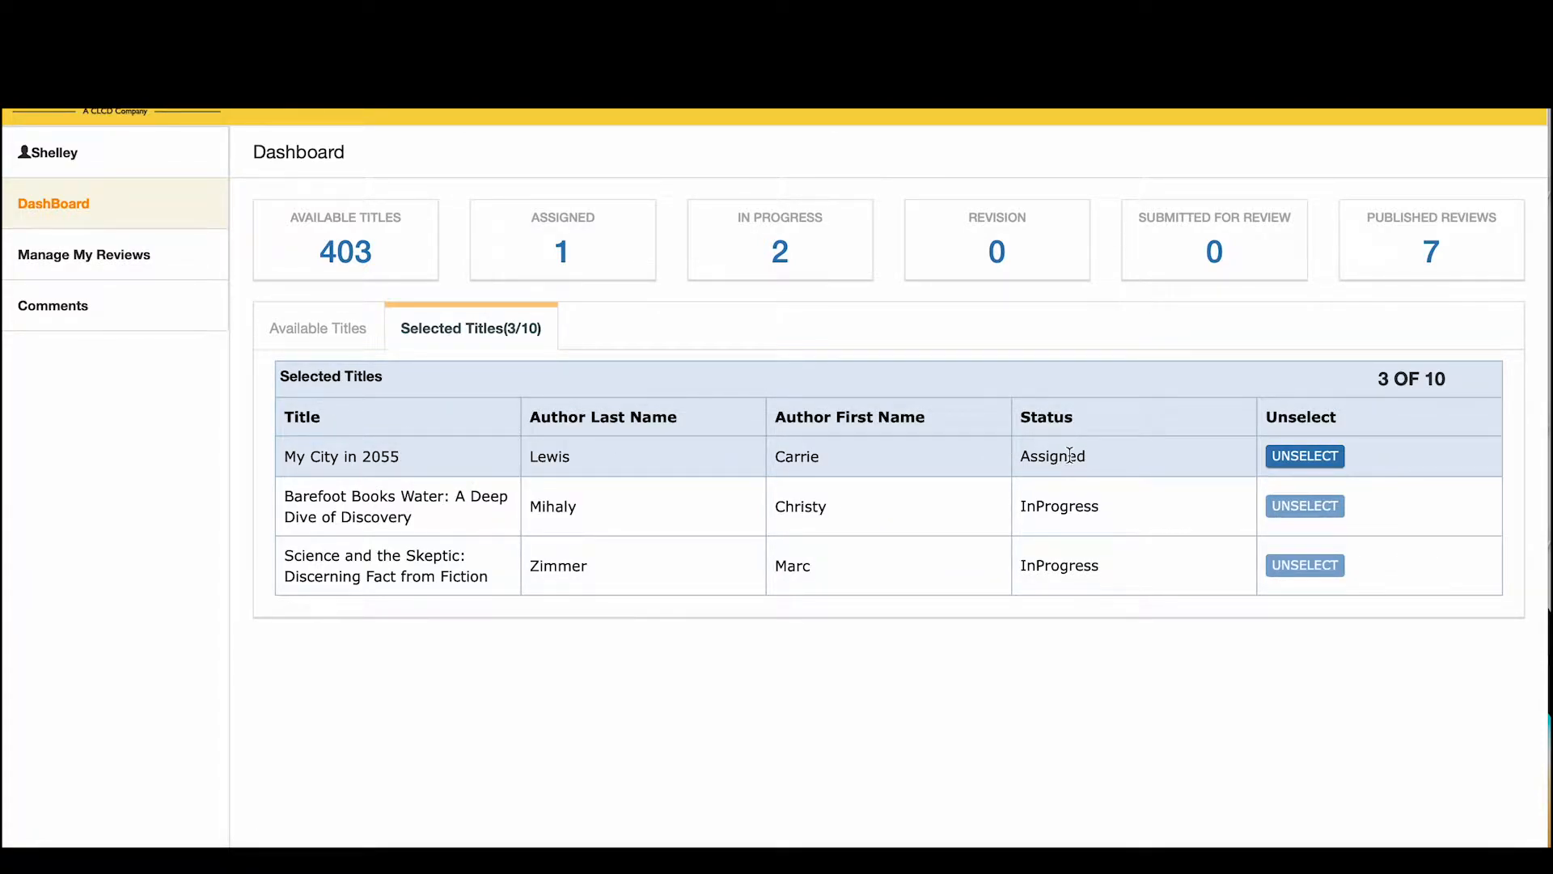
left_click(1288, 458)
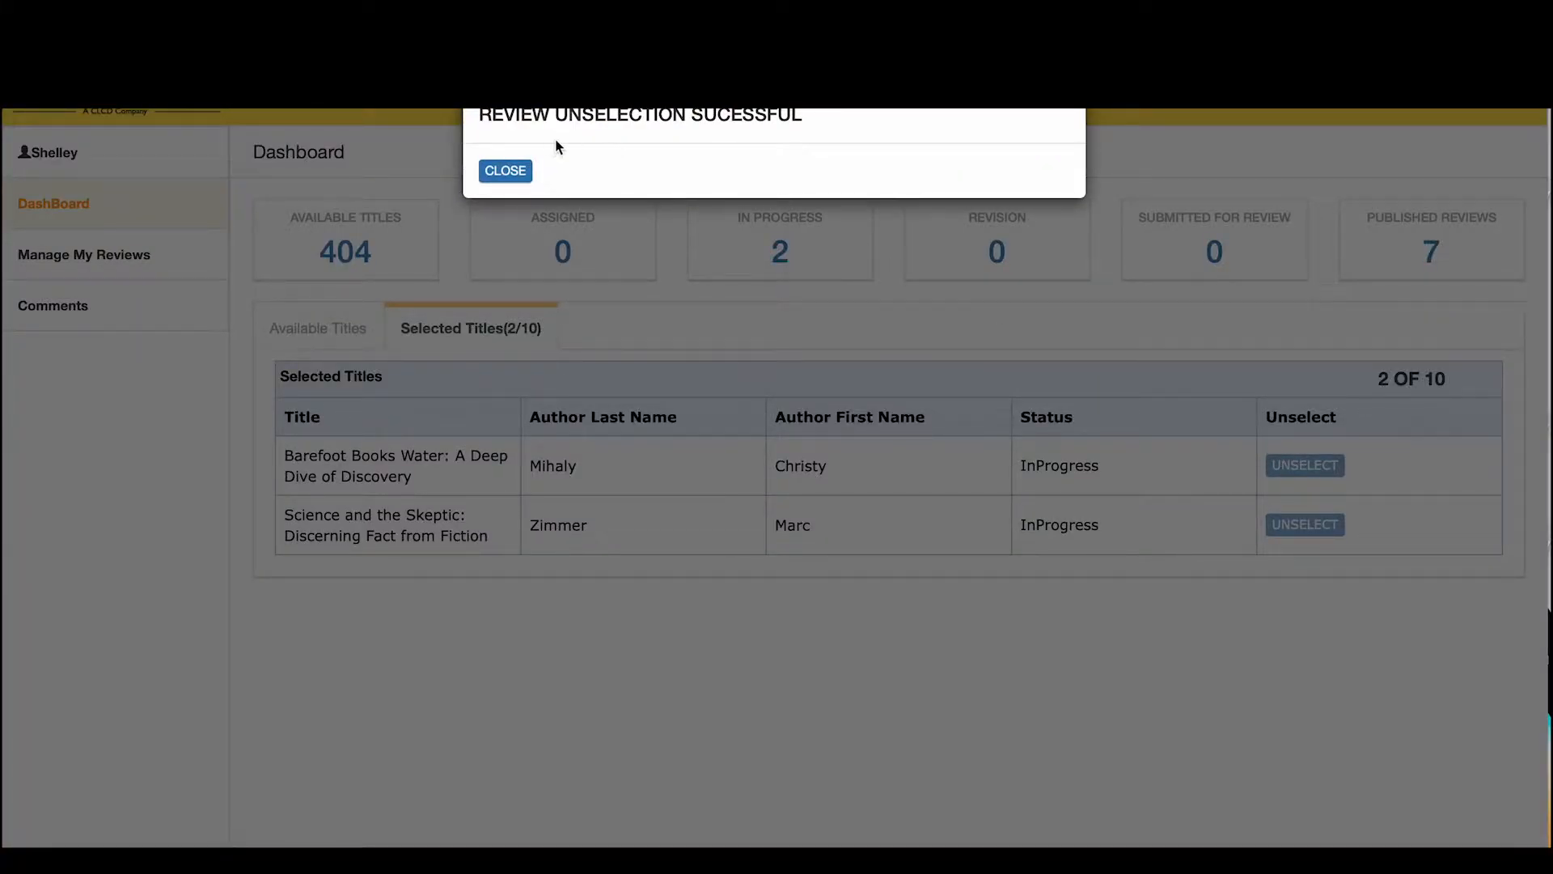
left_click(510, 172)
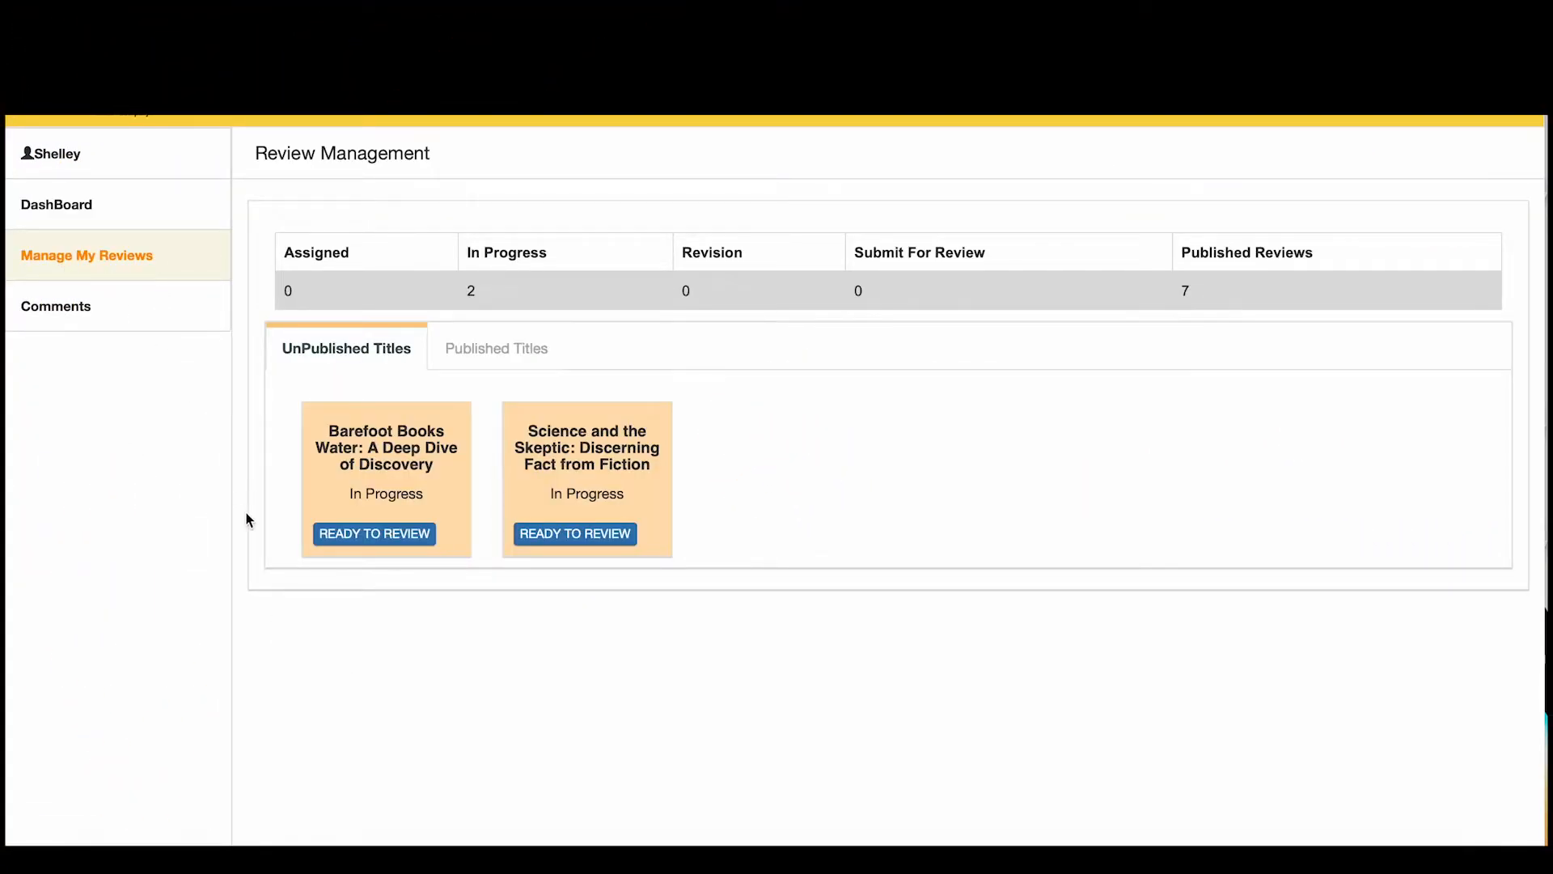
Open the review form for "Barefoot Books Water: A Deep Dive of Discovery" and rate the title 5 stars.
left_click(396, 537)
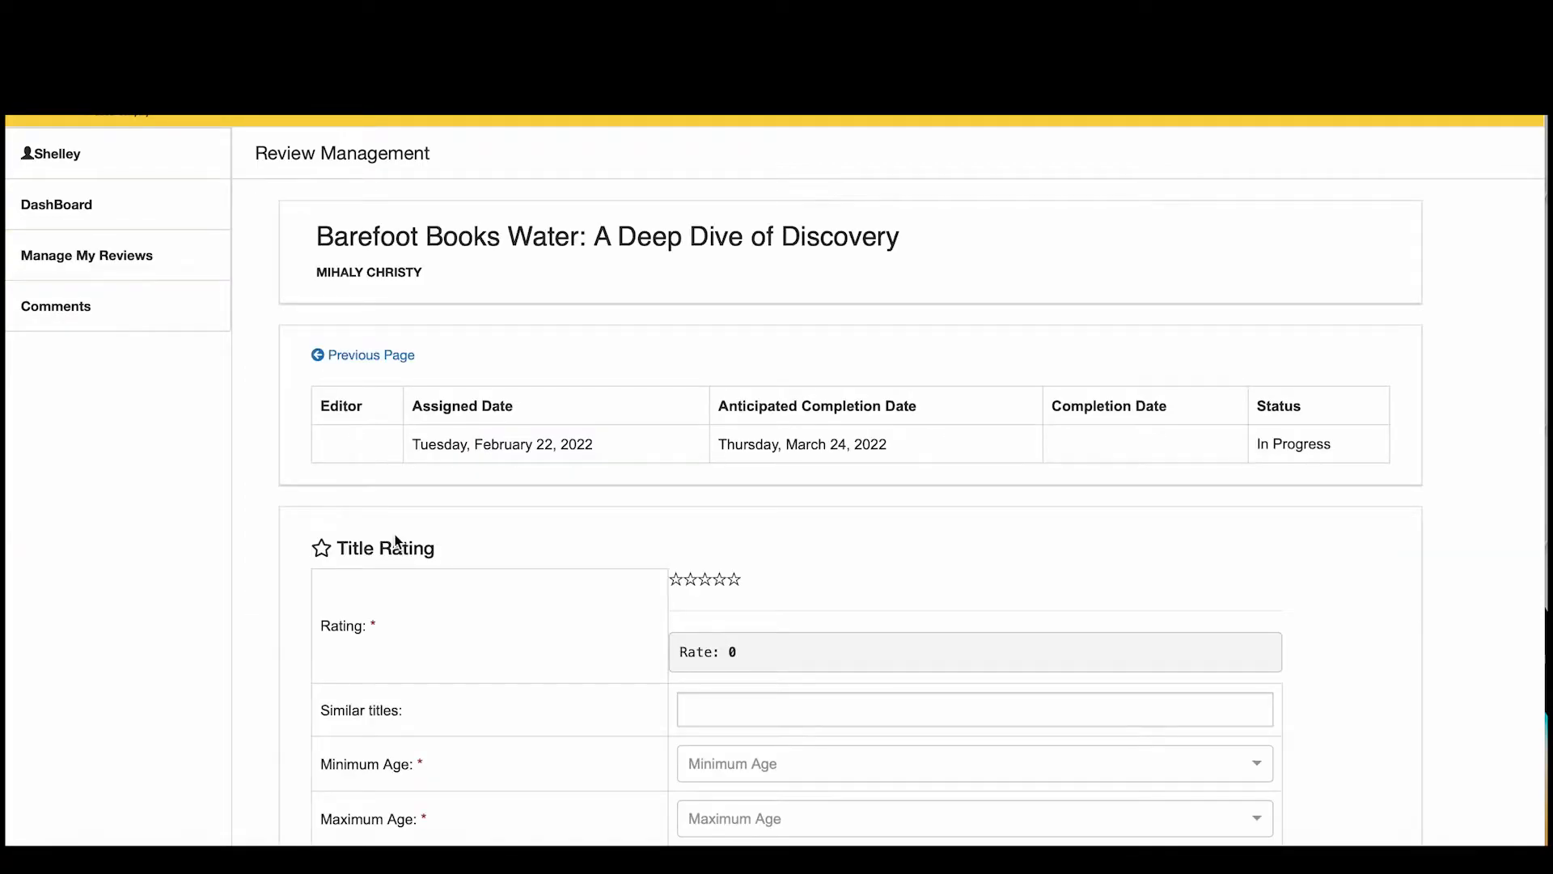
scroll(762, 558, "down", 3)
Enter "Washed Ashore: Making Art from Ocean Plastic" as the similar title.
left_click(763, 559)
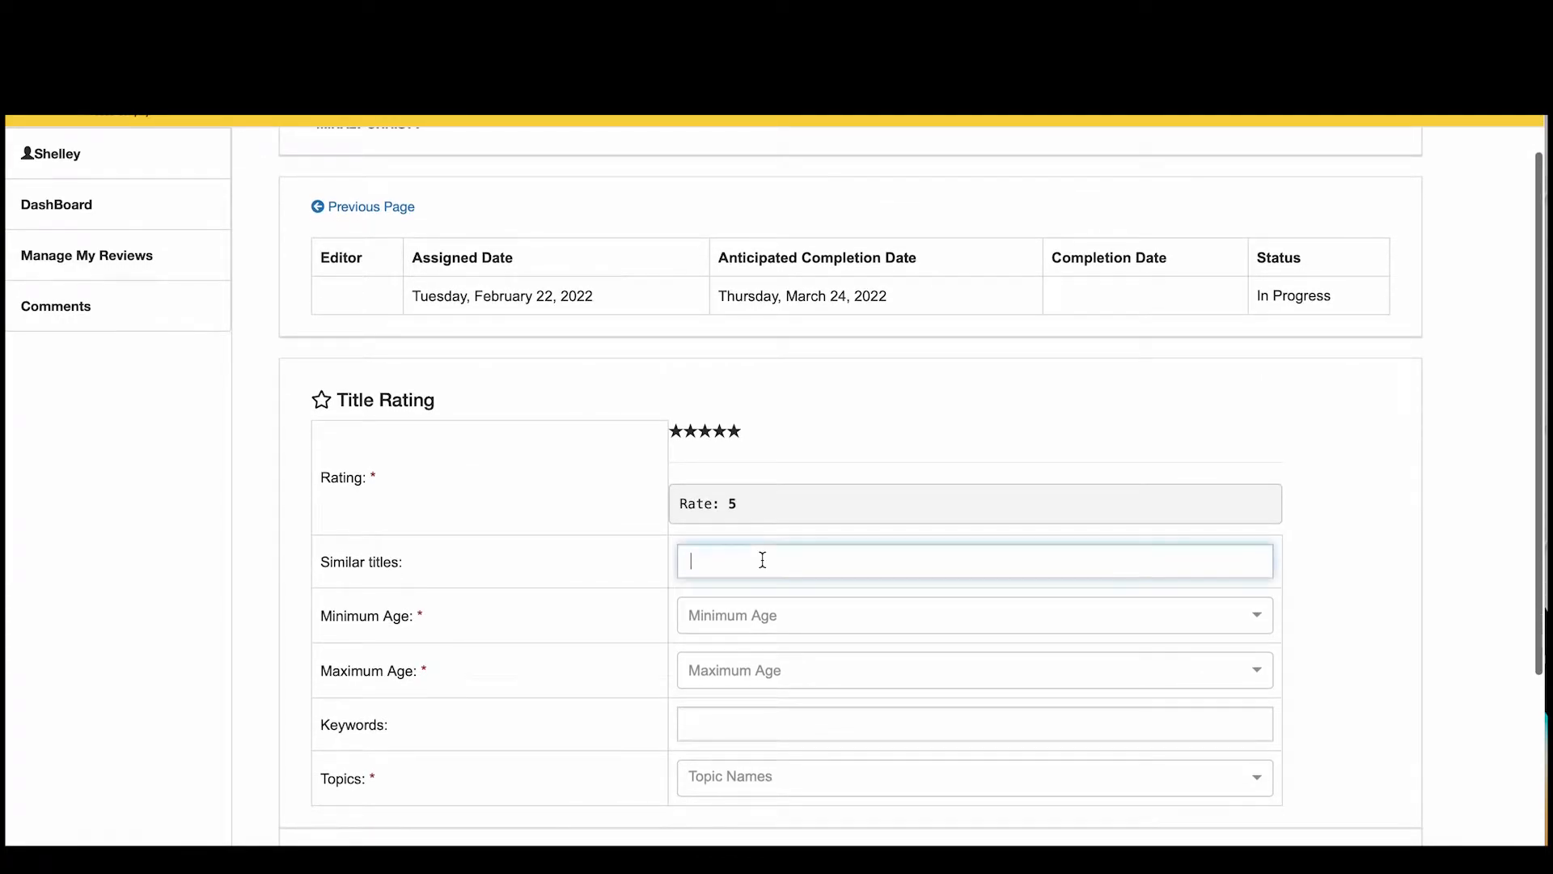
type("Washed Ashoer")
key("BackSpace")
type("re: ")
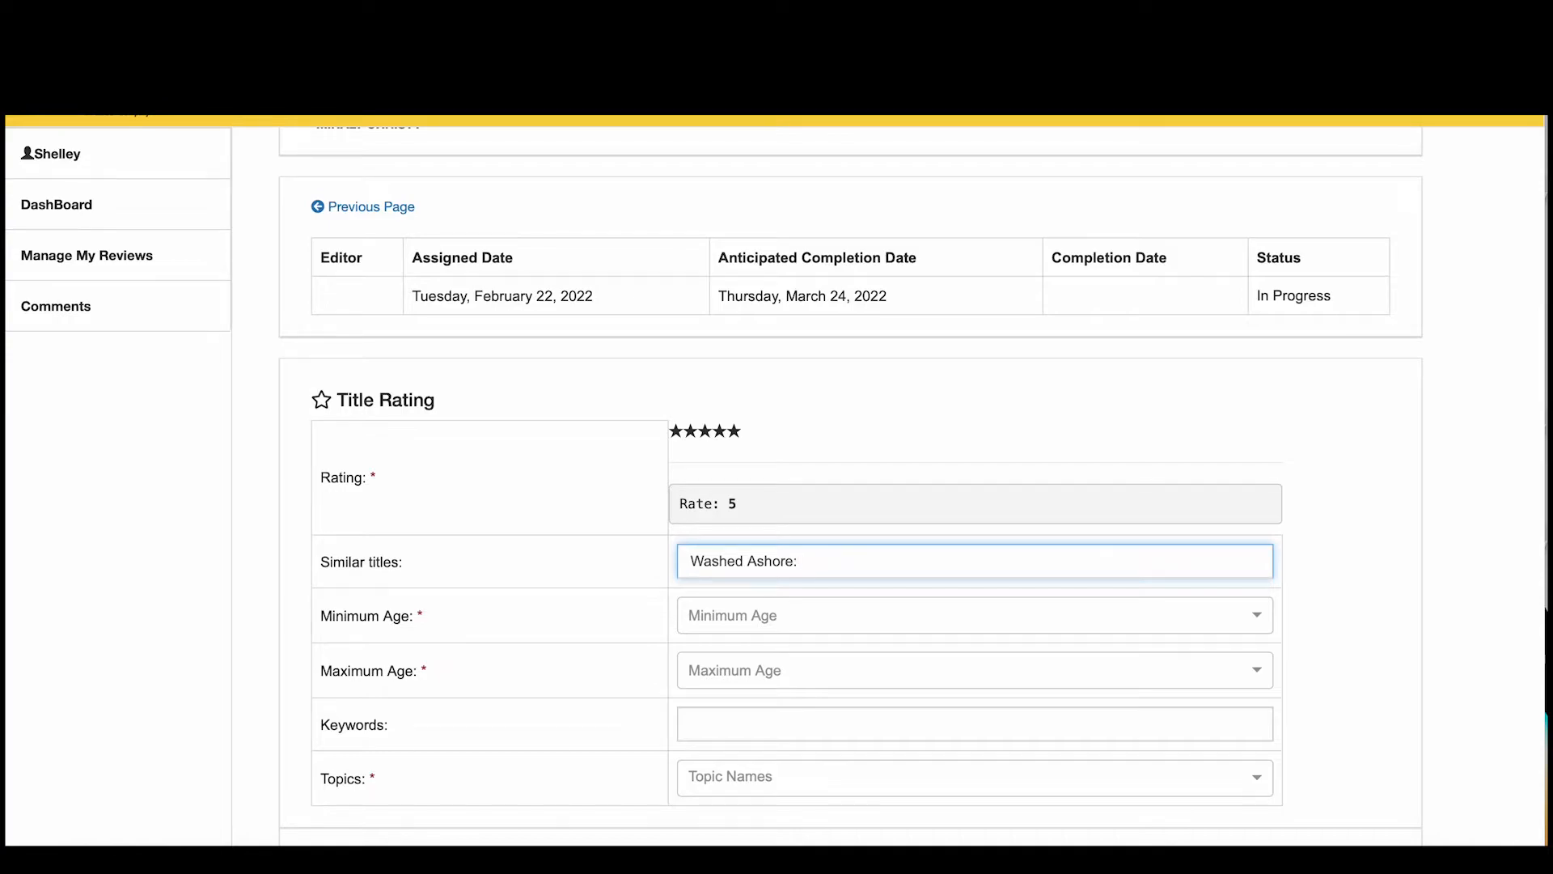
type("Making Art from Ocean P")
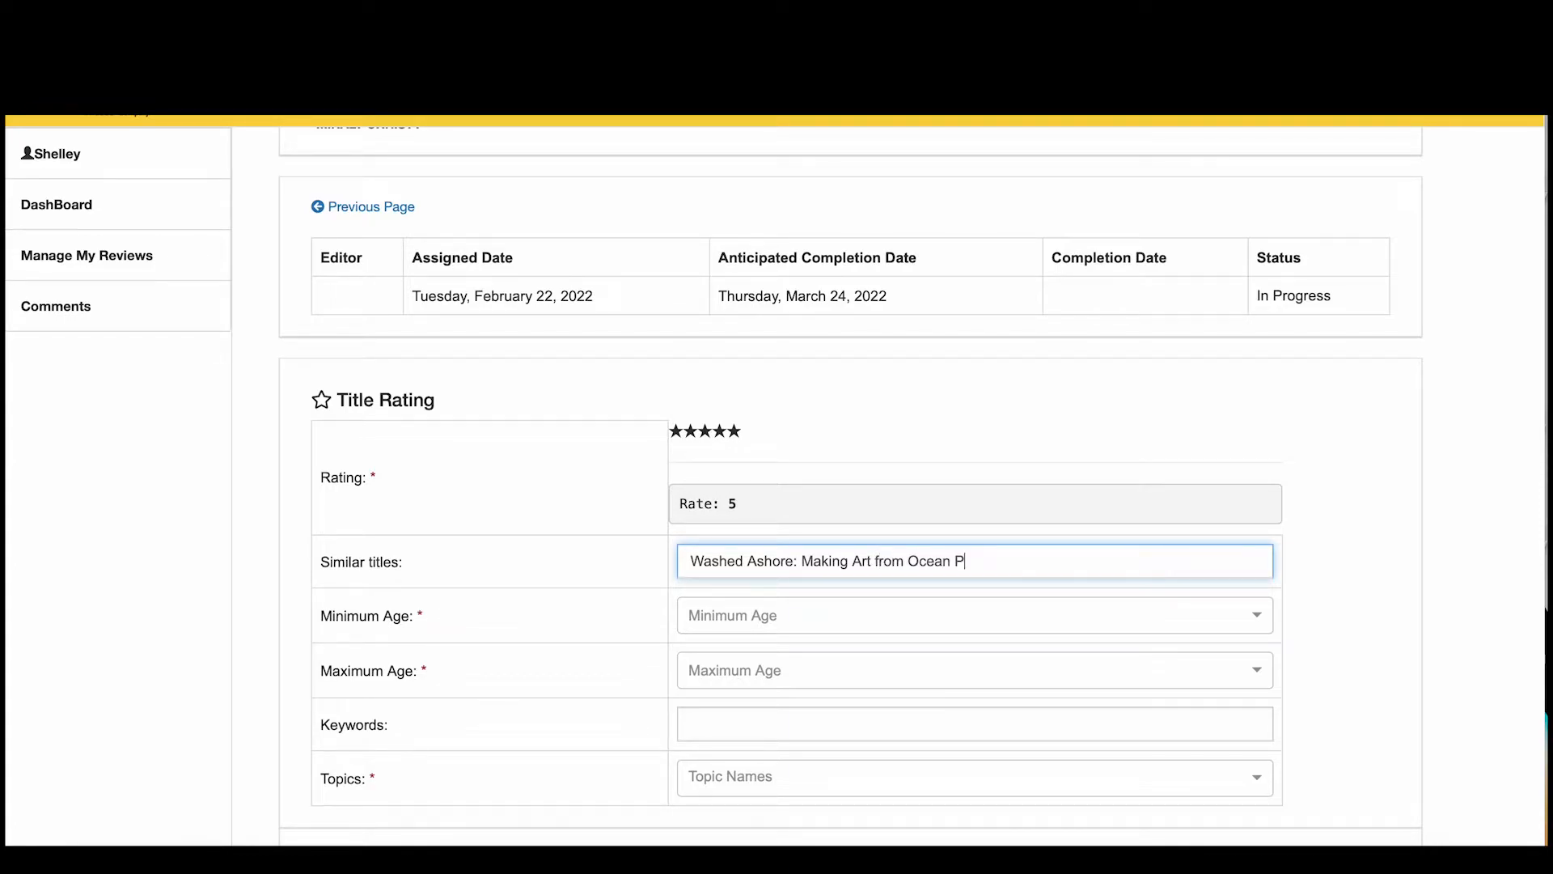
type("lastic")
Set the title's minimum age to 7 and maximum age to 11.
left_click(1258, 629)
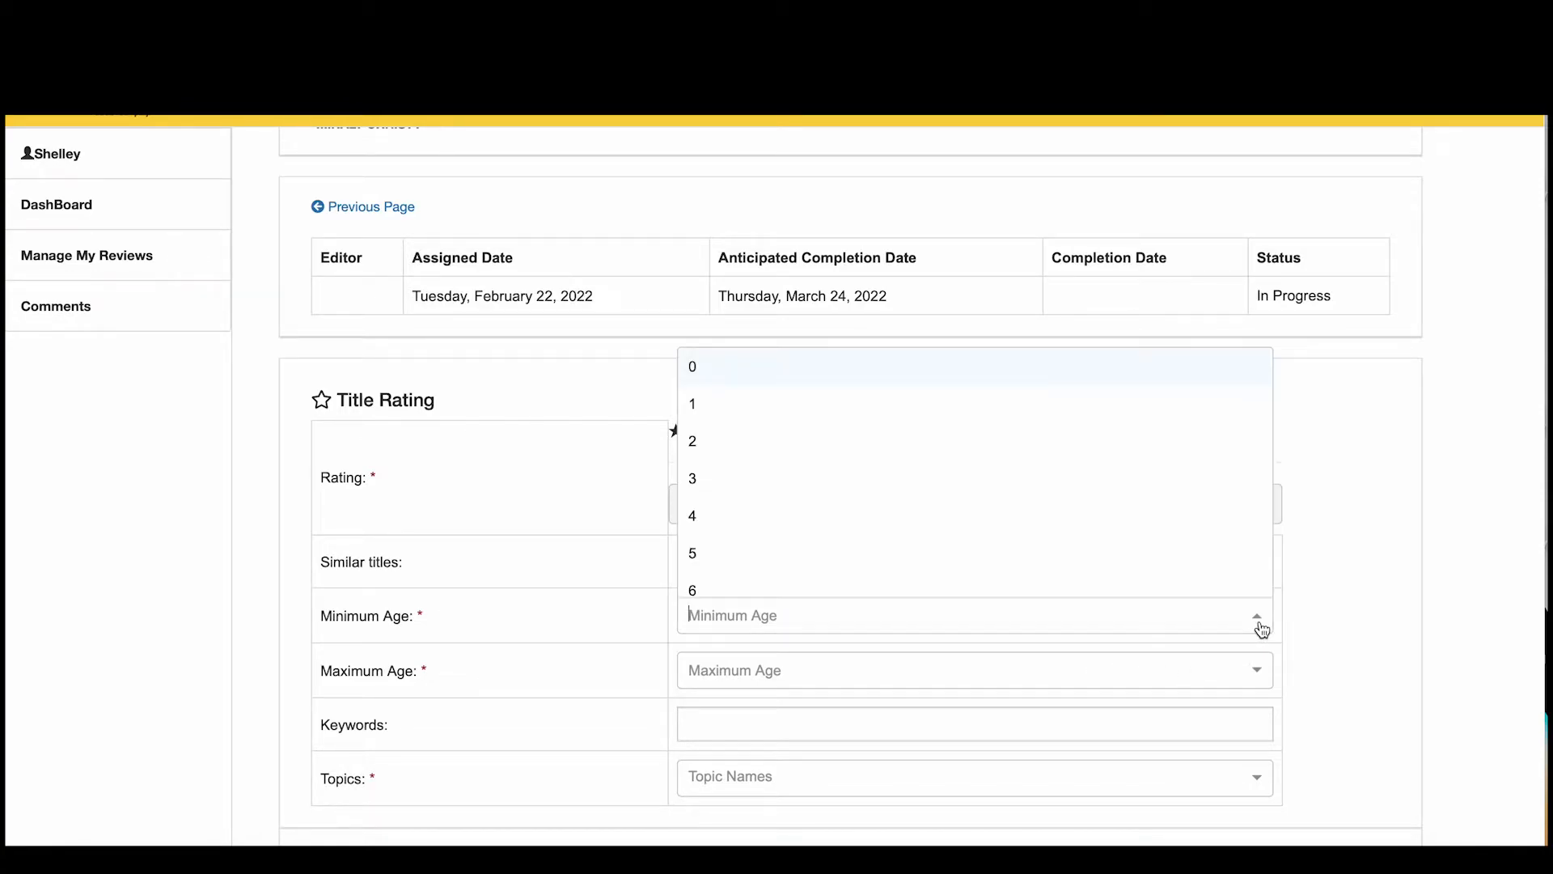
scroll(1255, 586, "down", 2)
left_click(1229, 578)
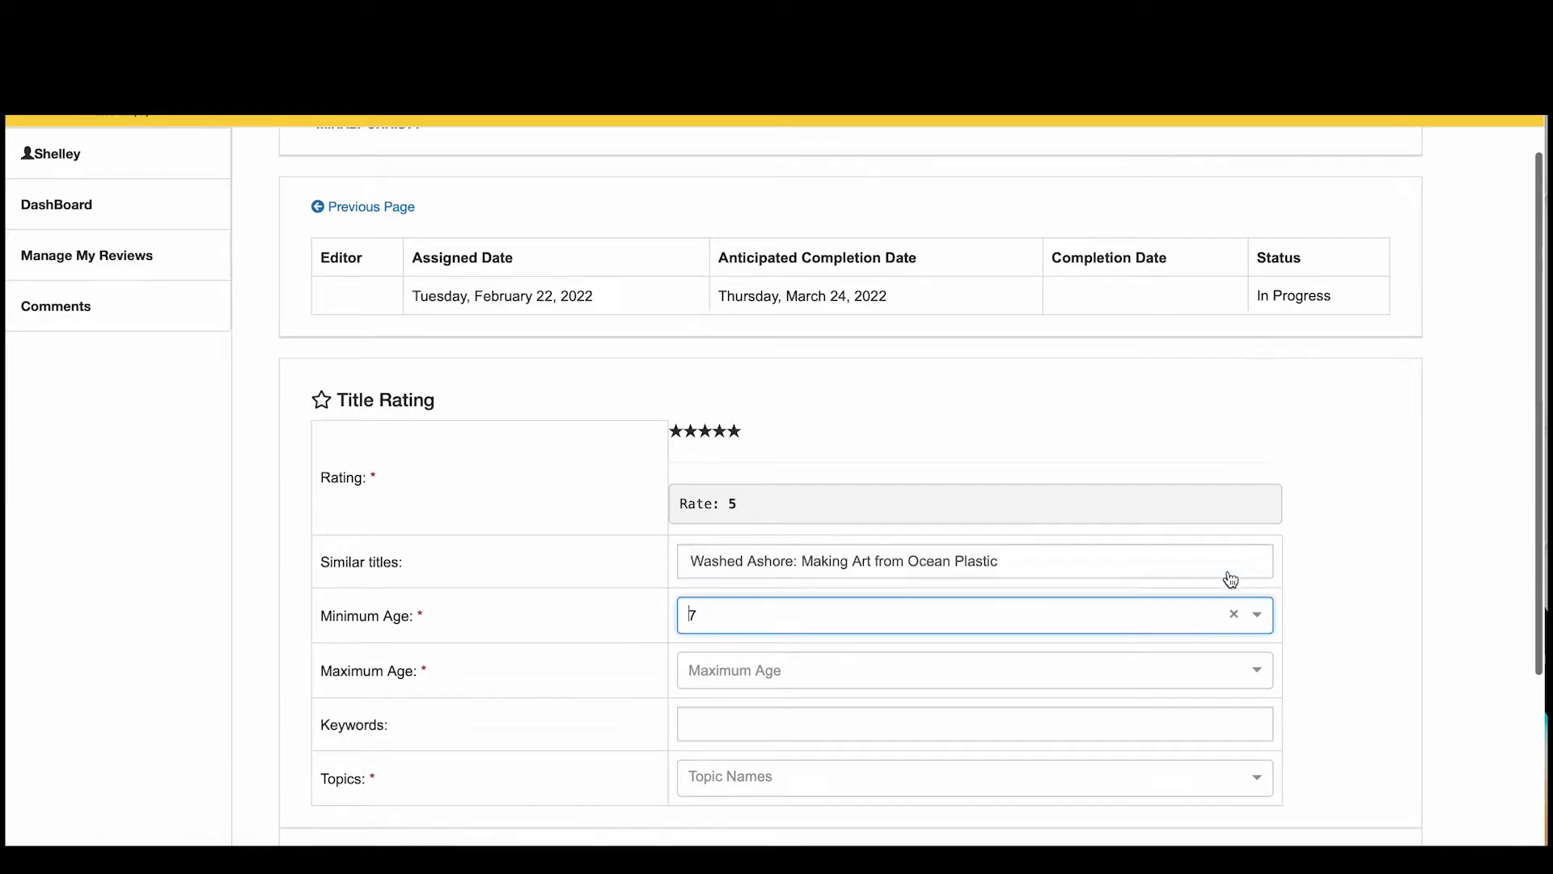
left_click(1261, 676)
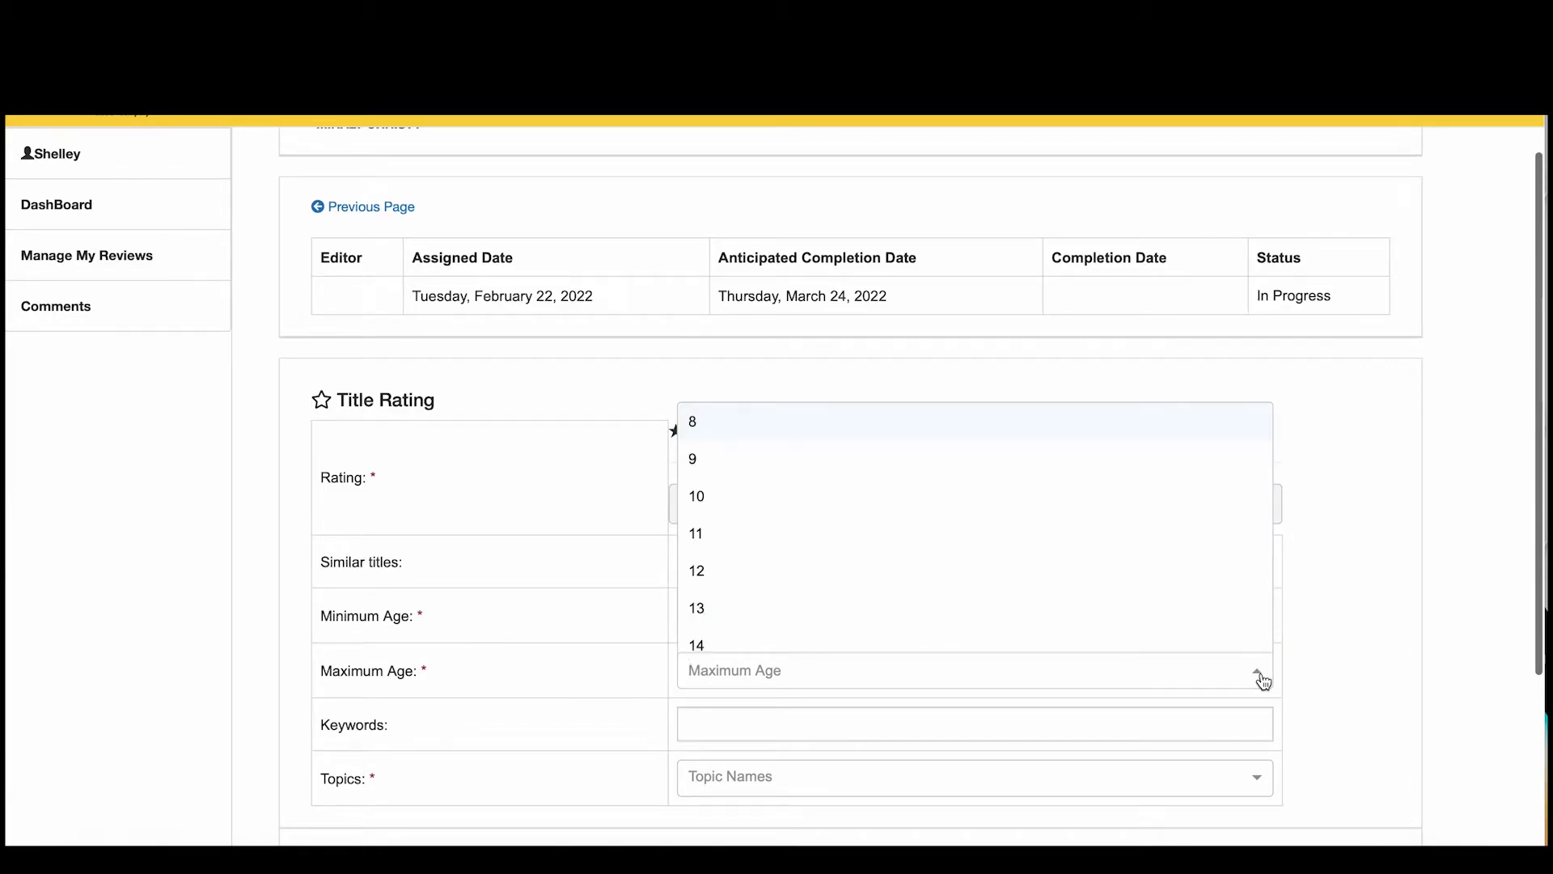
left_click(1230, 555)
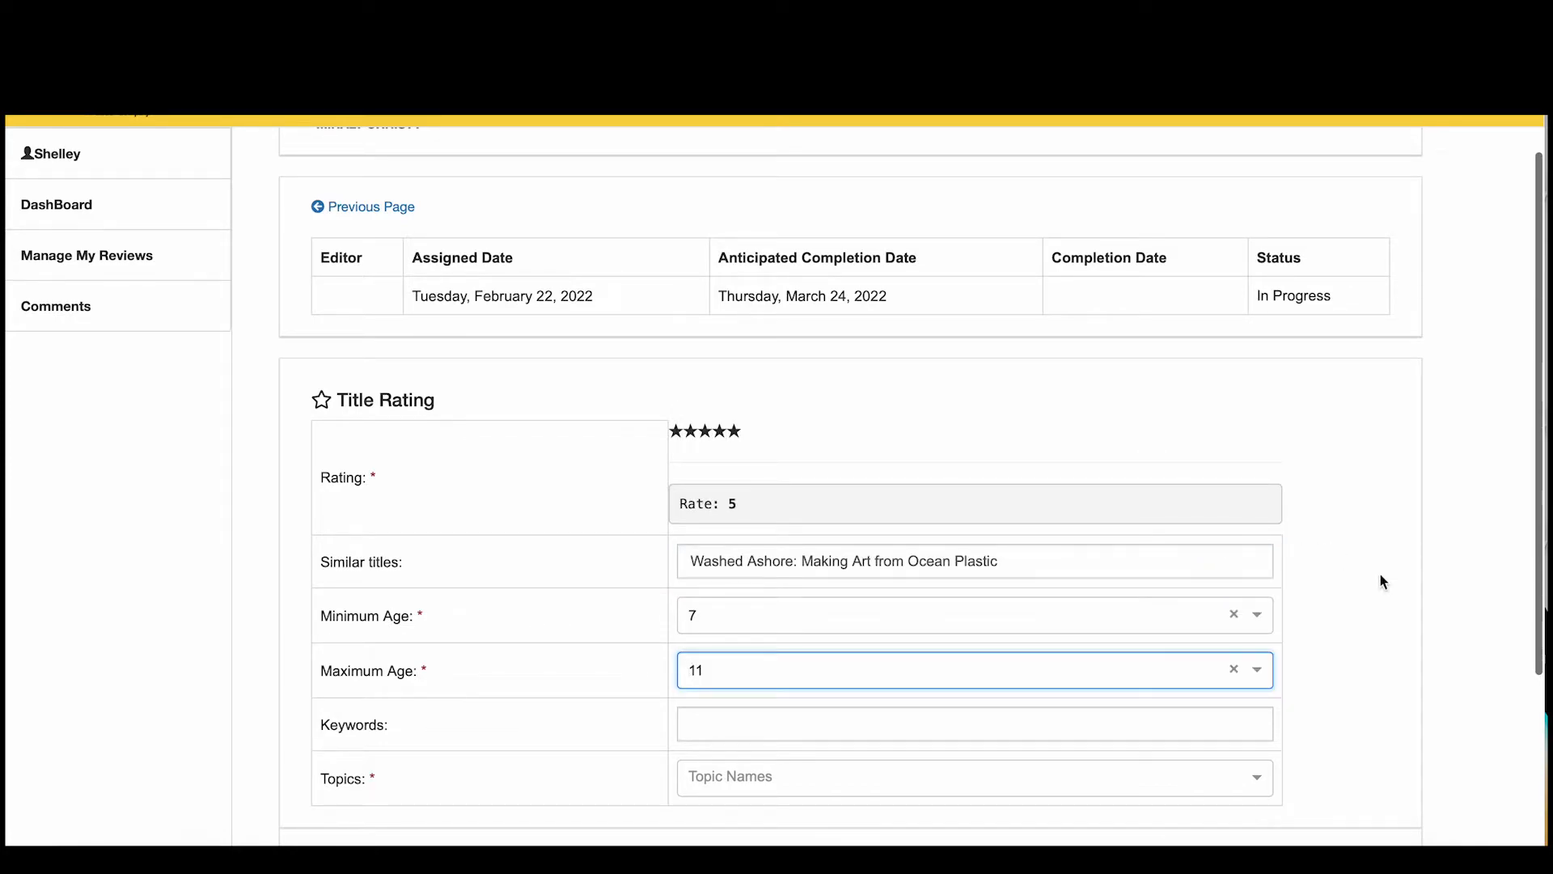
Enter the keywords "water, ocean, recycling, fresh water, salt water, recycle, recycled water".
scroll(1382, 580, "down", 3)
left_click(1243, 568)
type("w")
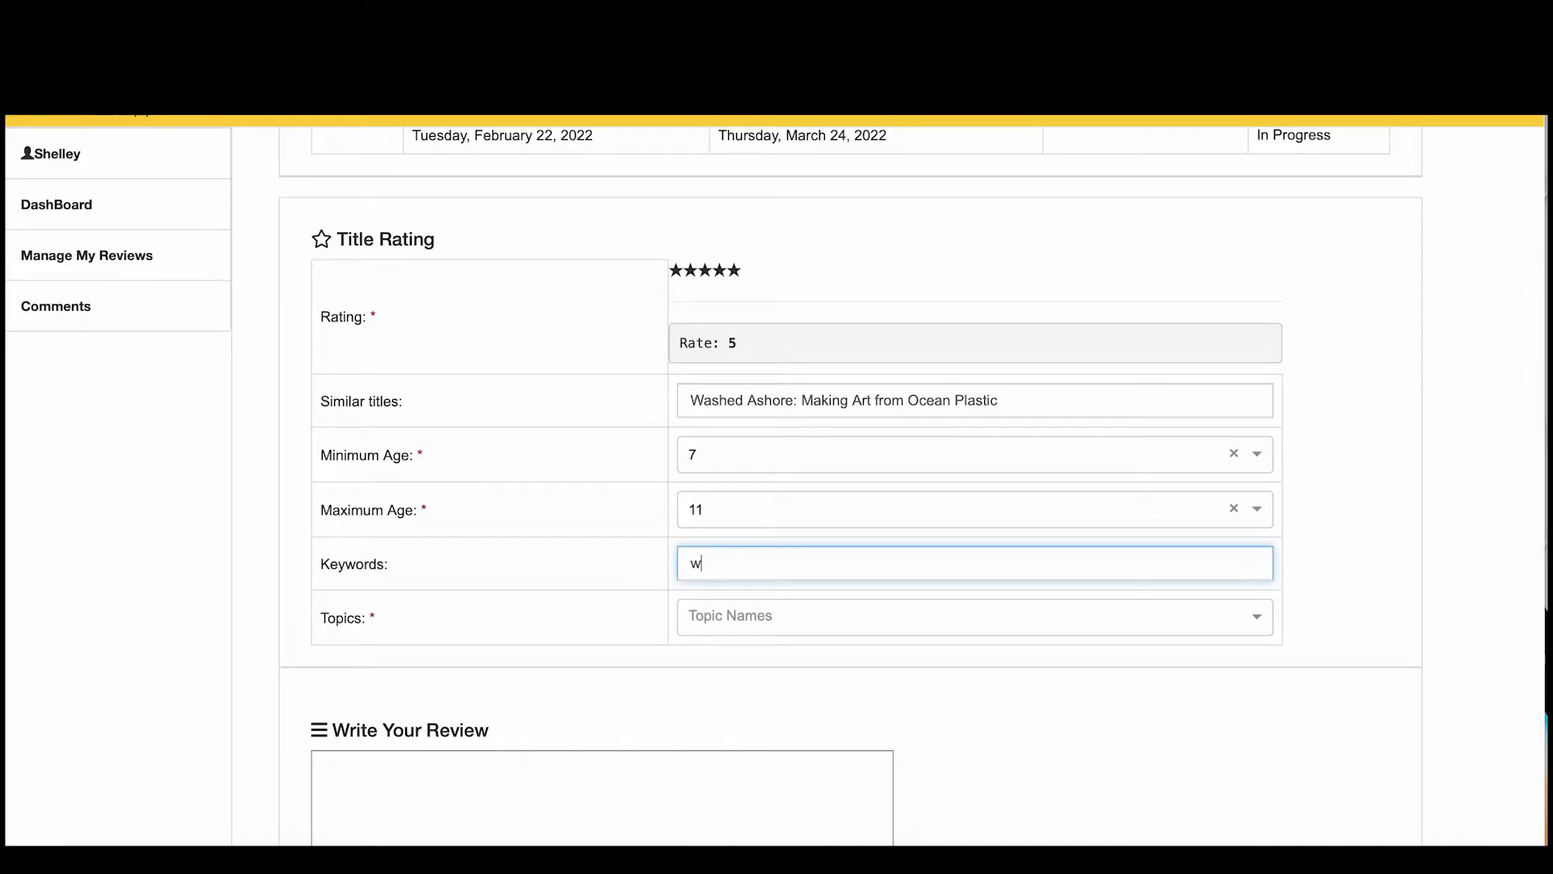
type("ater, ocean, recycling, fres")
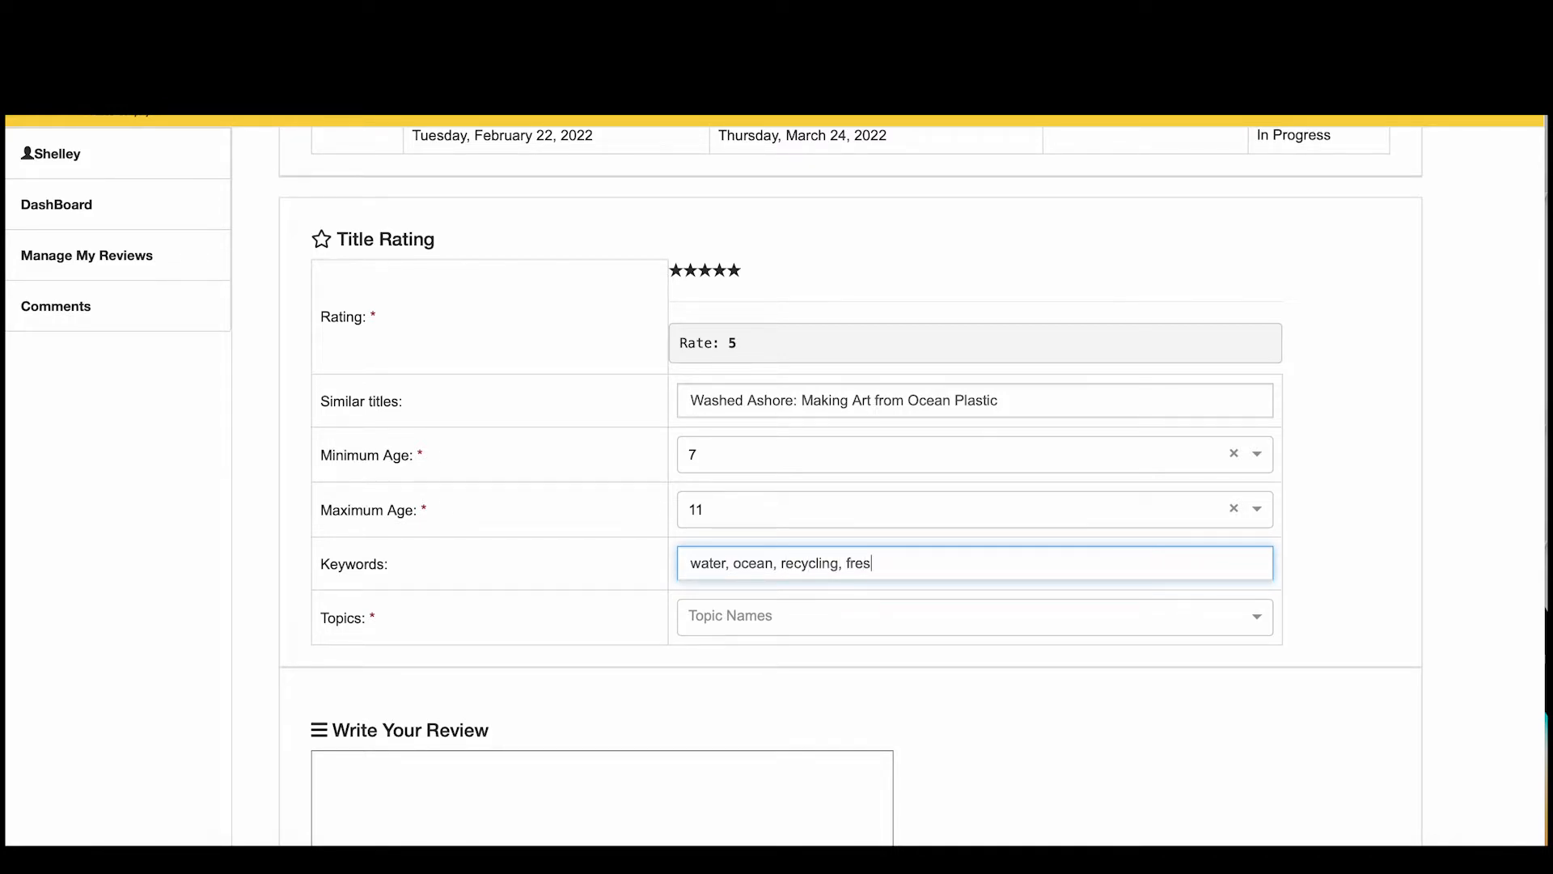
type("h water, ")
type("salt water")
type("ecycle, recy")
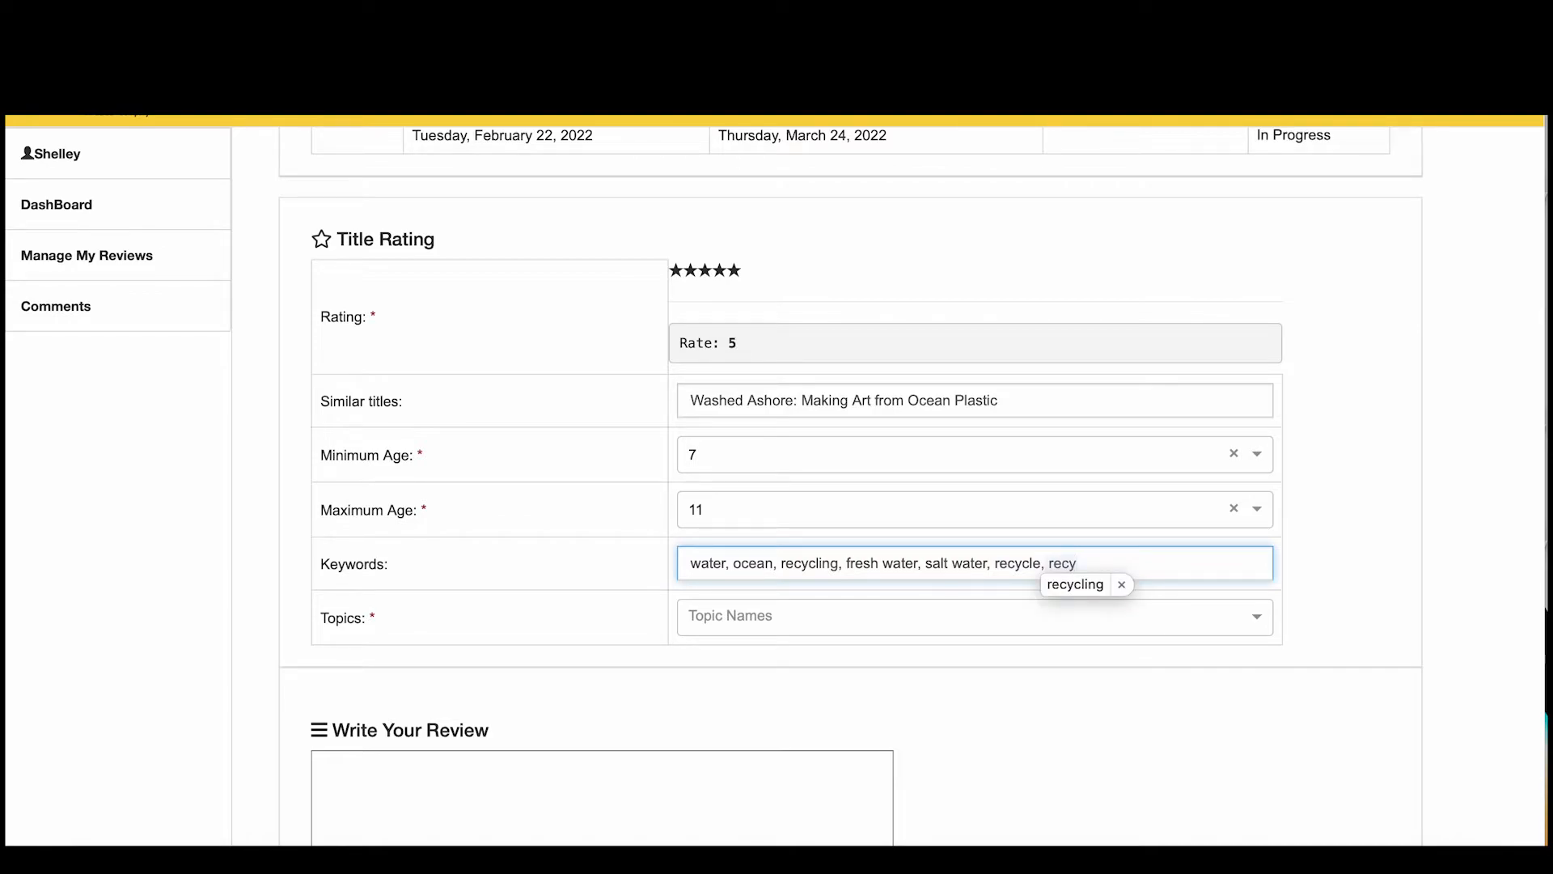
type("cled water")
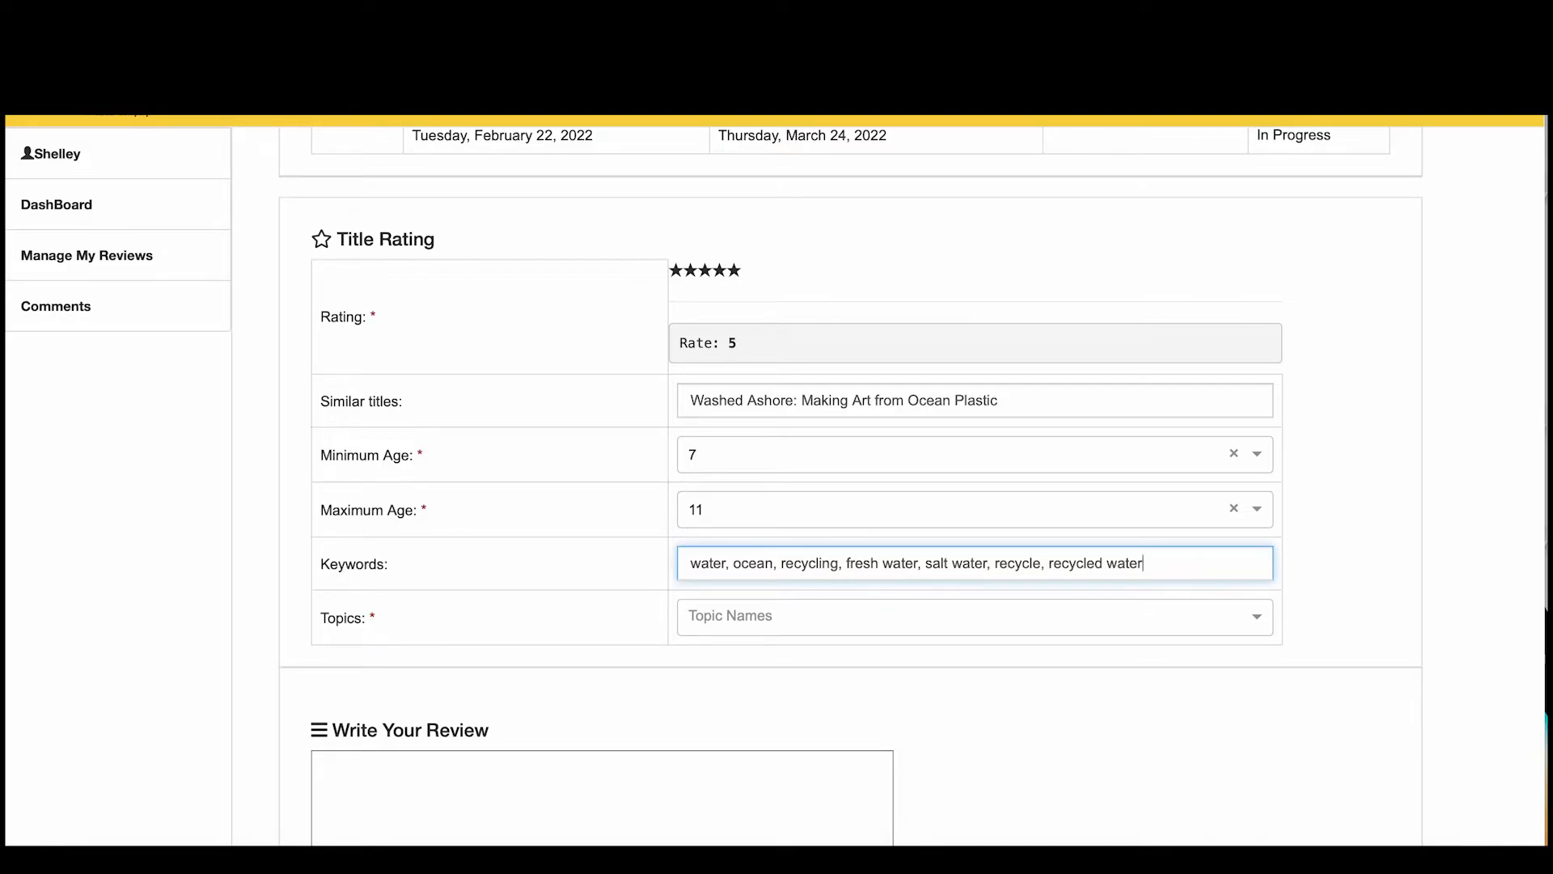
Add Conservation as a topic for the reviewed book.
left_click(1261, 634)
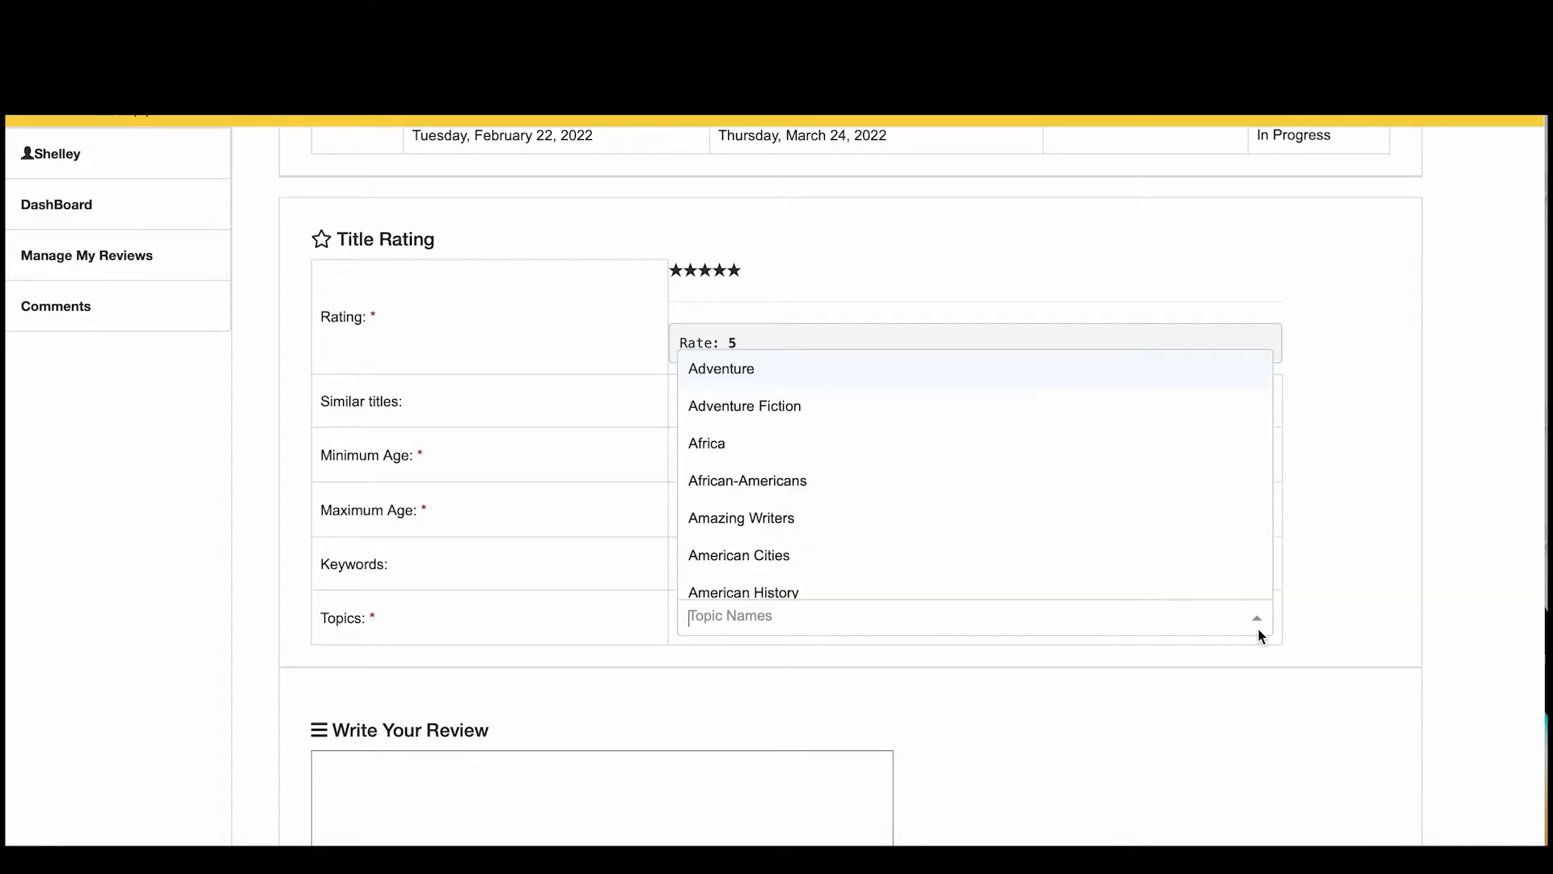
scroll(1111, 553, "down", 3)
scroll(1110, 552, "down", 4)
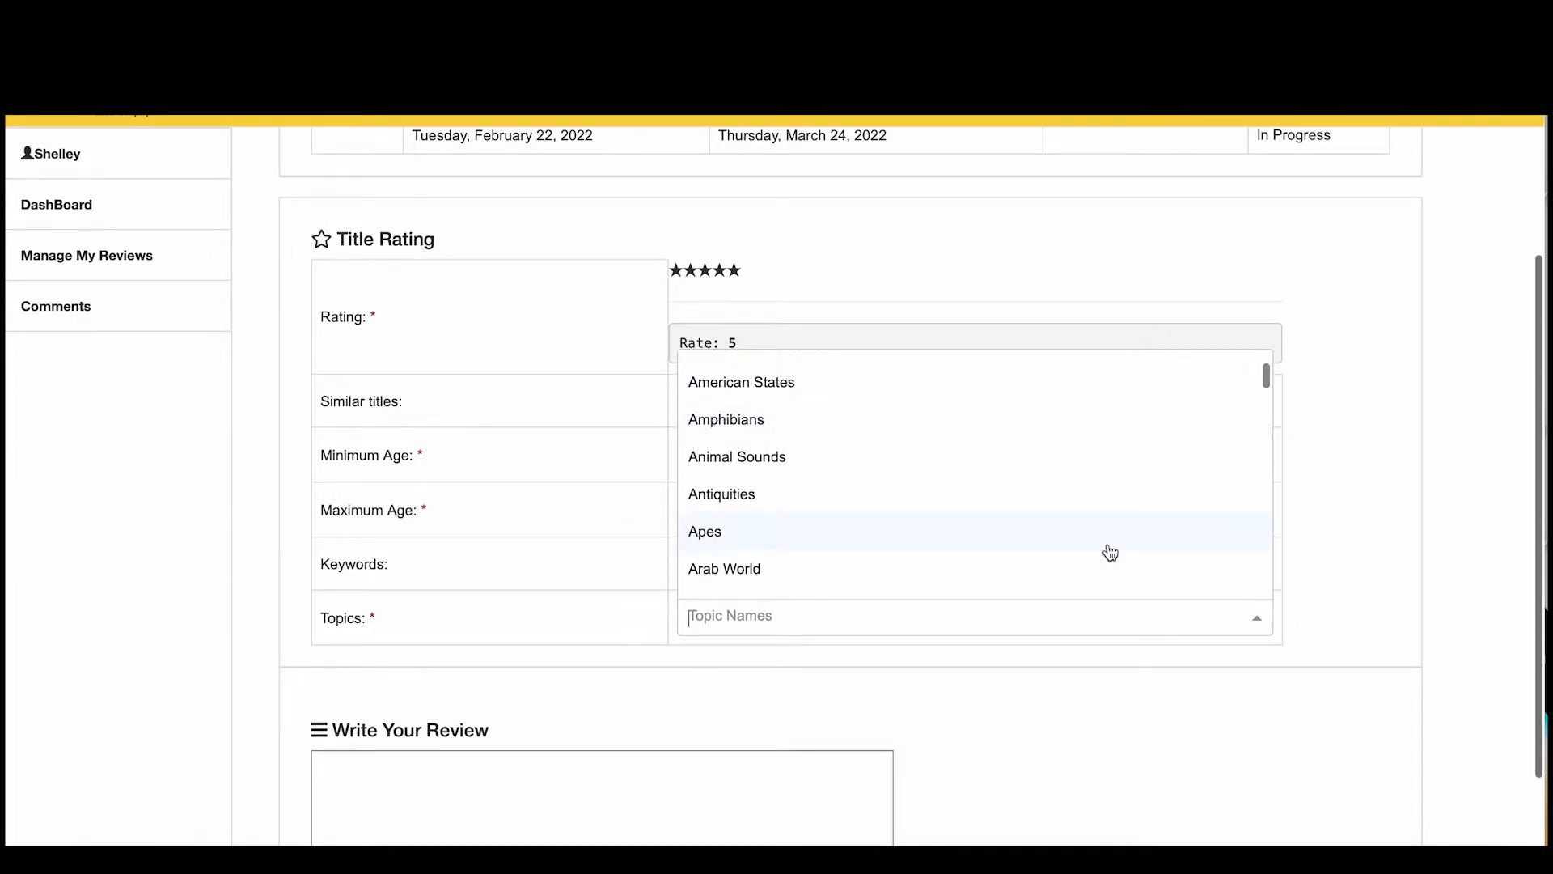
scroll(1111, 553, "down", 5)
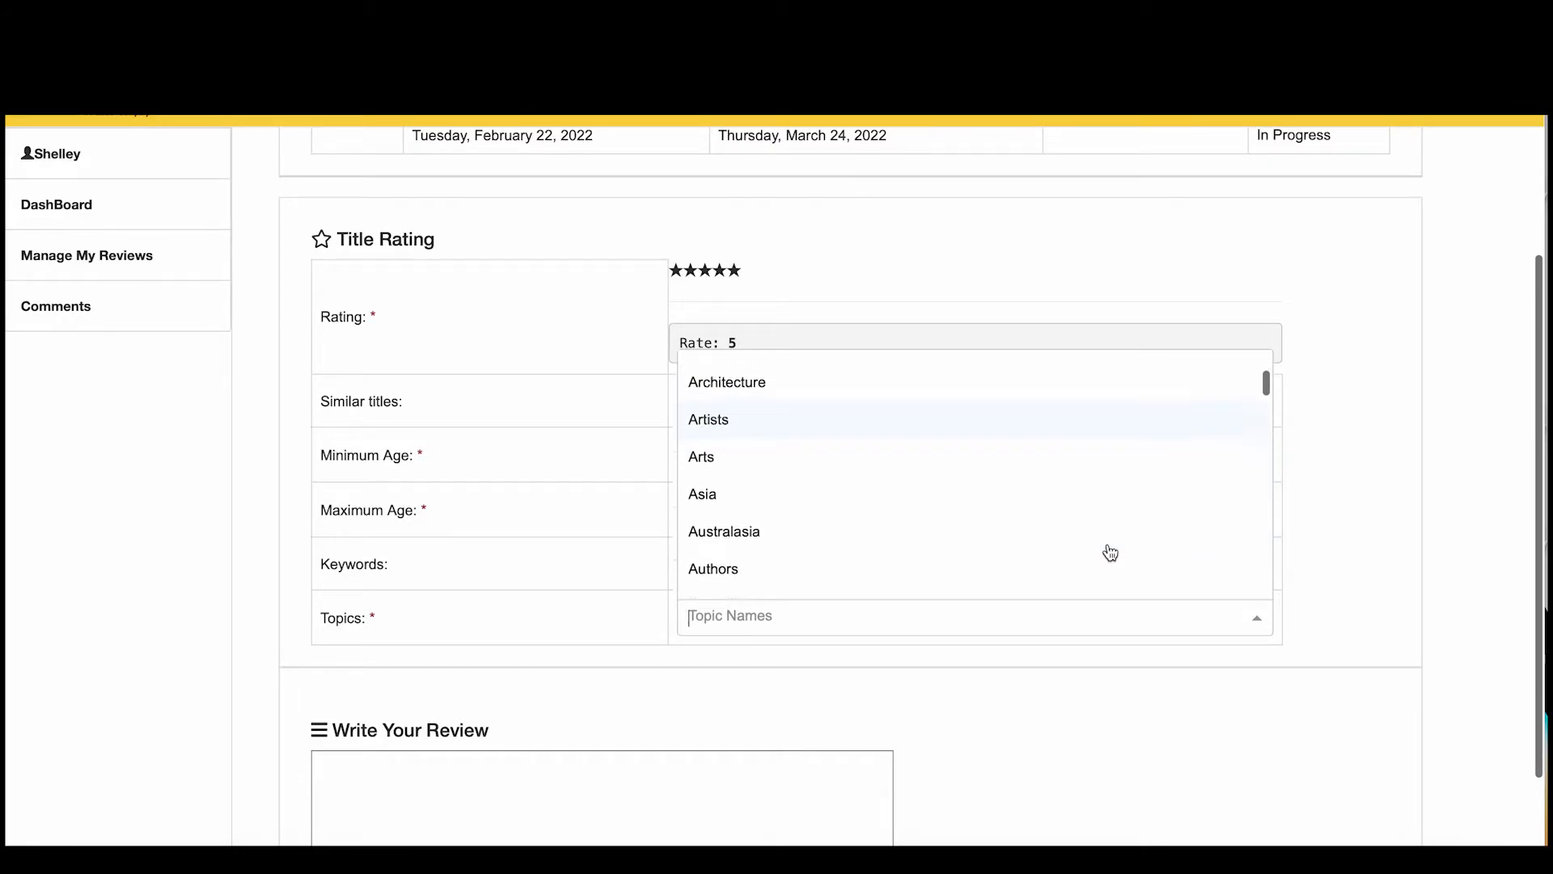
scroll(1111, 552, "down", 3)
scroll(1111, 553, "down", 5)
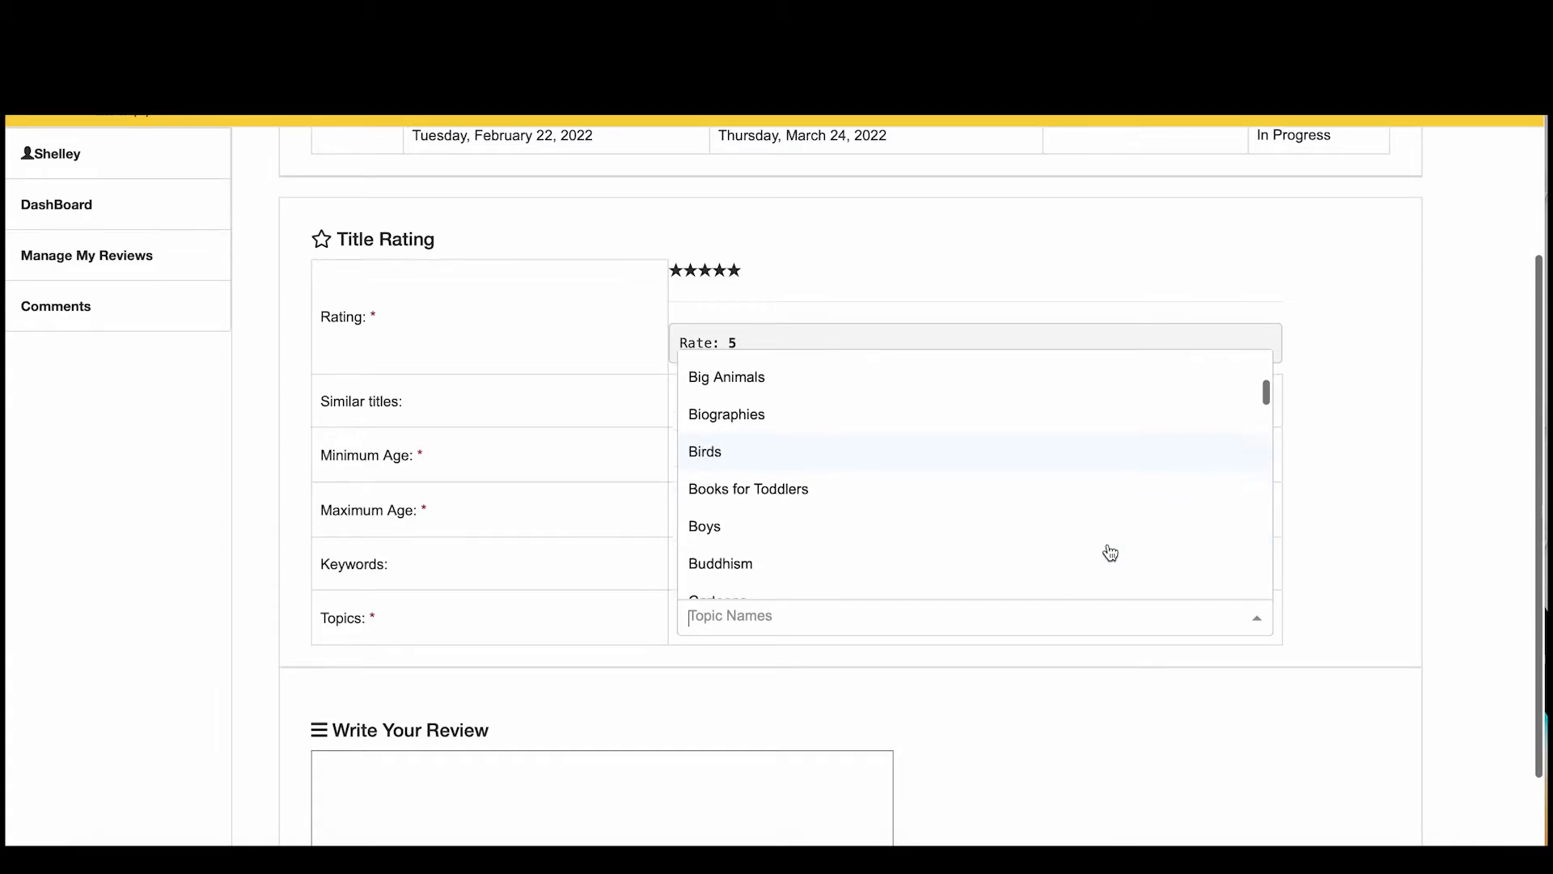
scroll(1111, 553, "down", 1)
scroll(1111, 553, "down", 4)
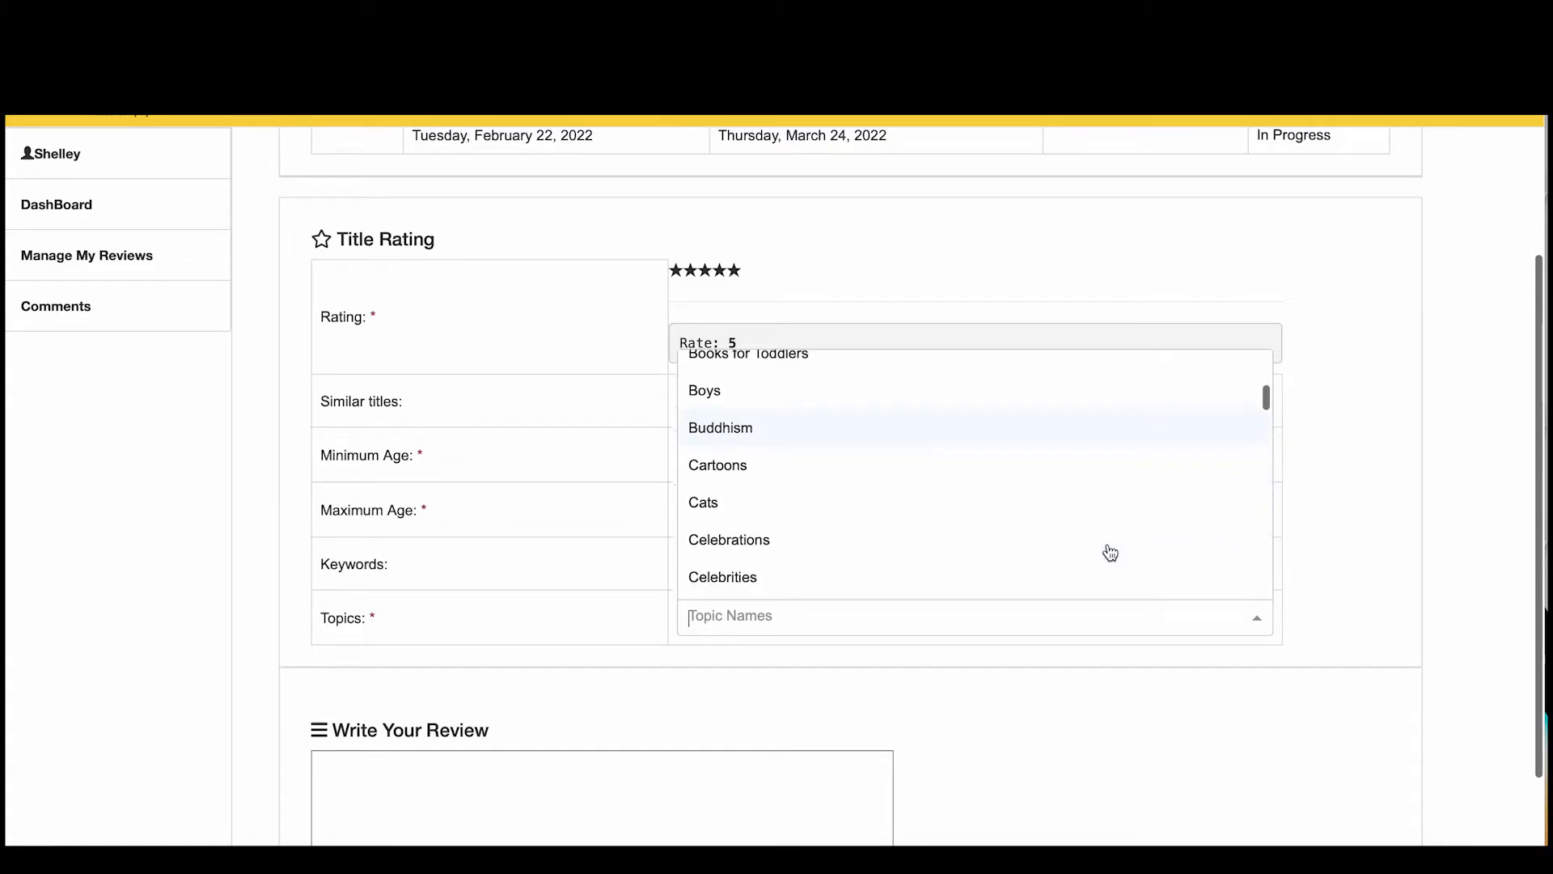
scroll(1110, 553, "down", 5)
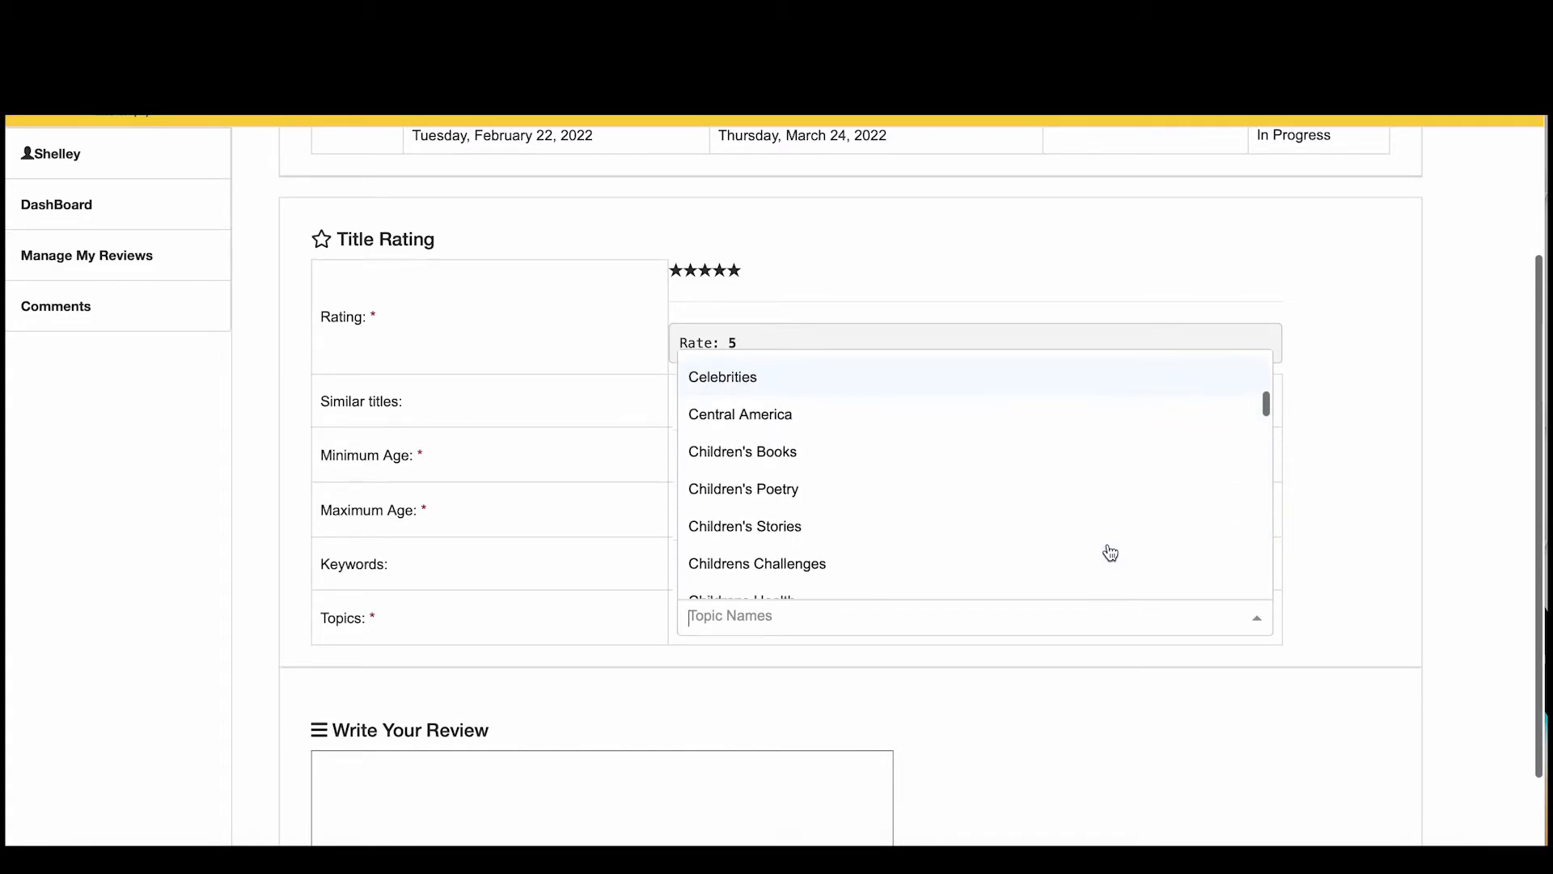
scroll(1110, 553, "down", 4)
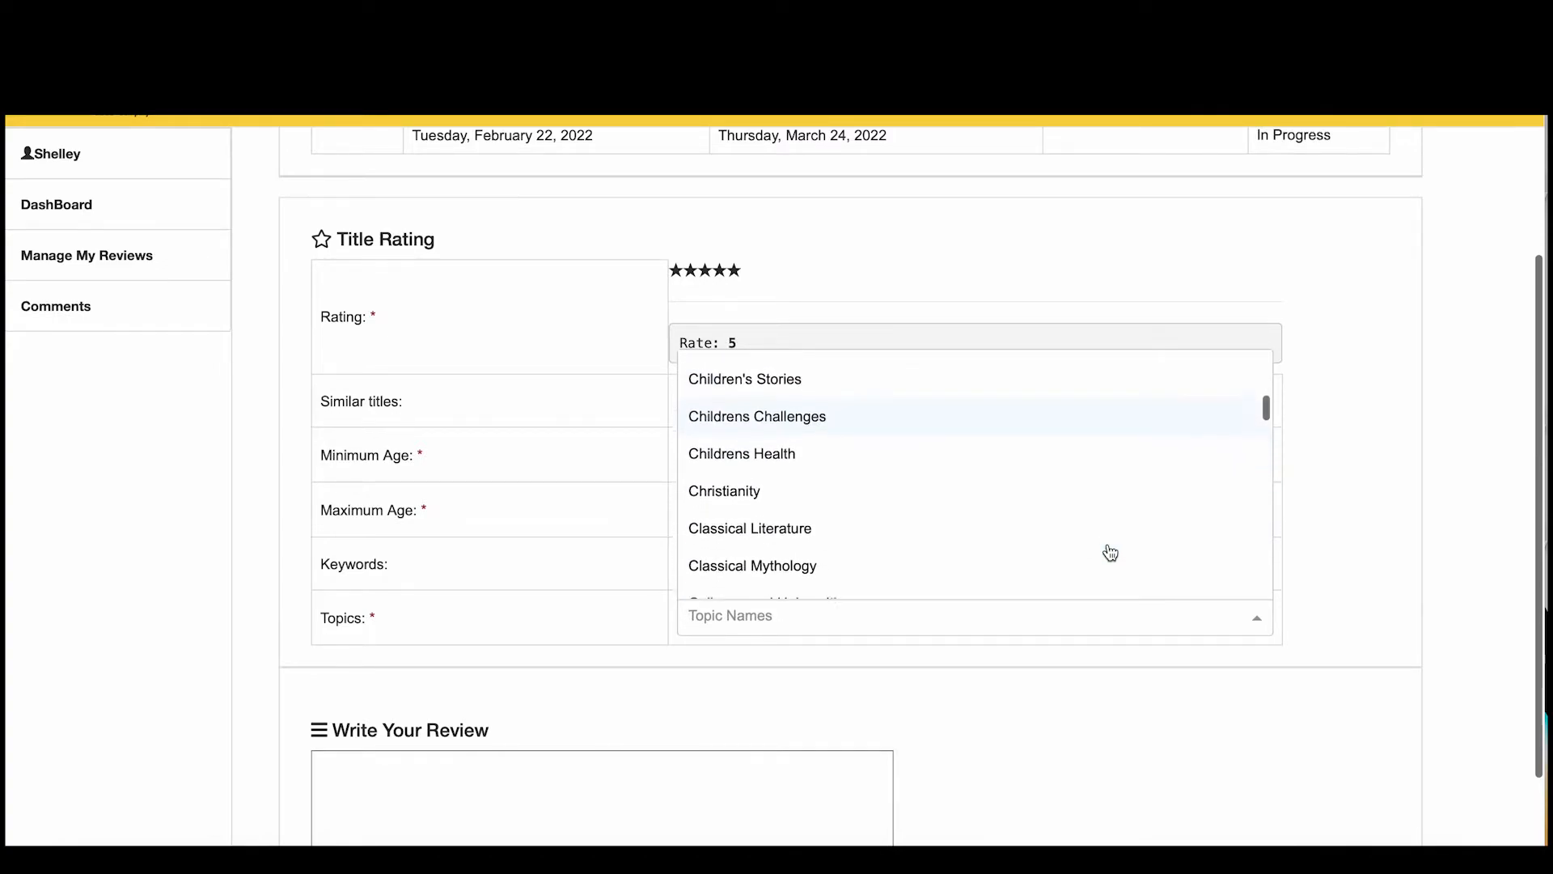
scroll(1111, 552, "down", 4)
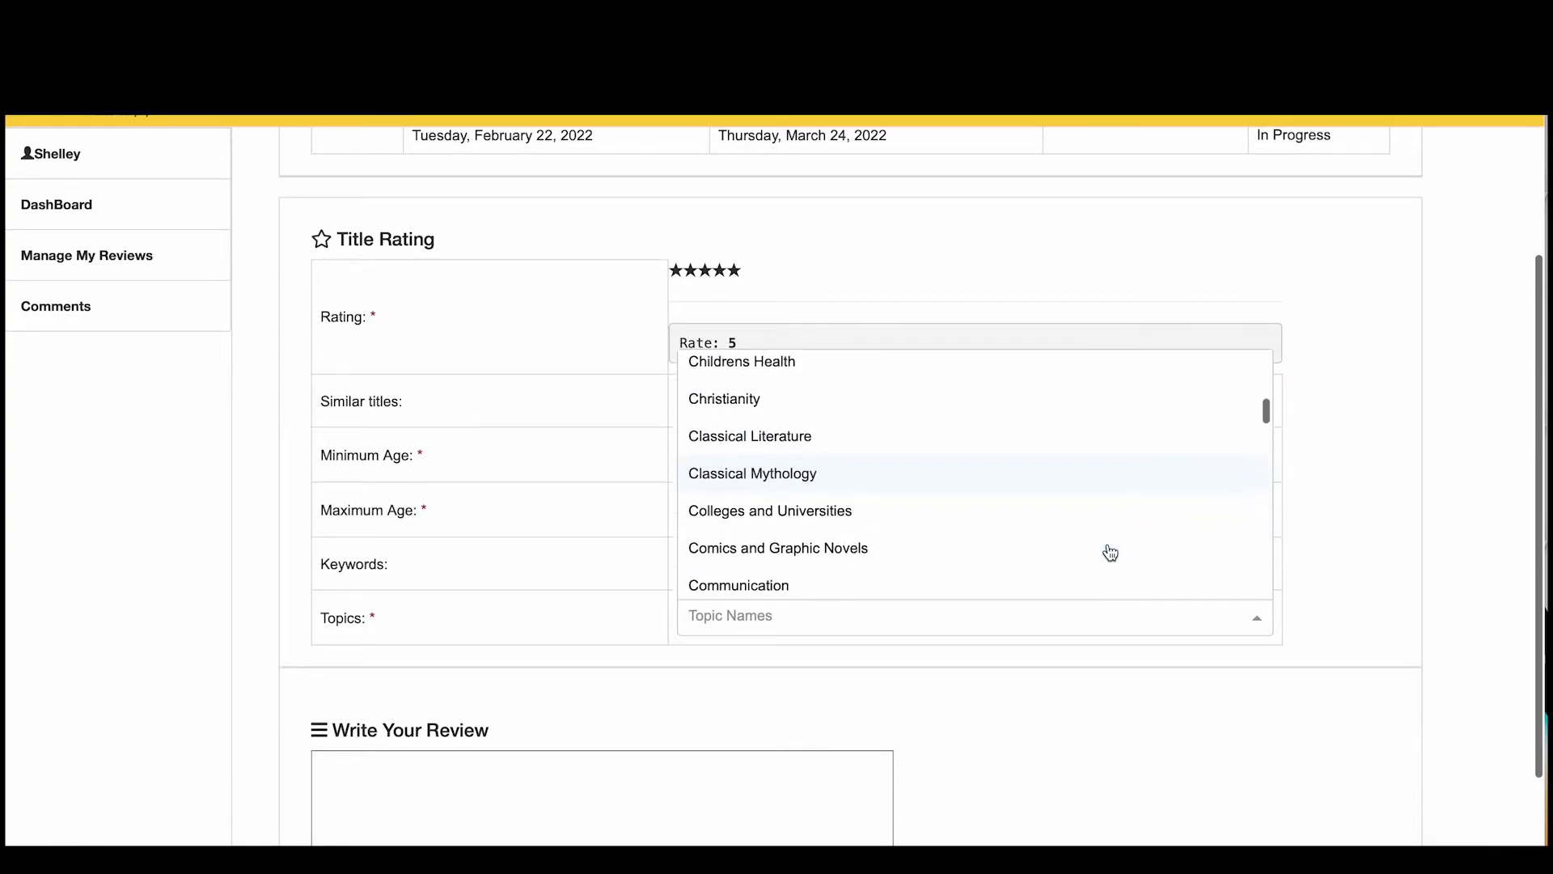
scroll(1111, 553, "down", 2)
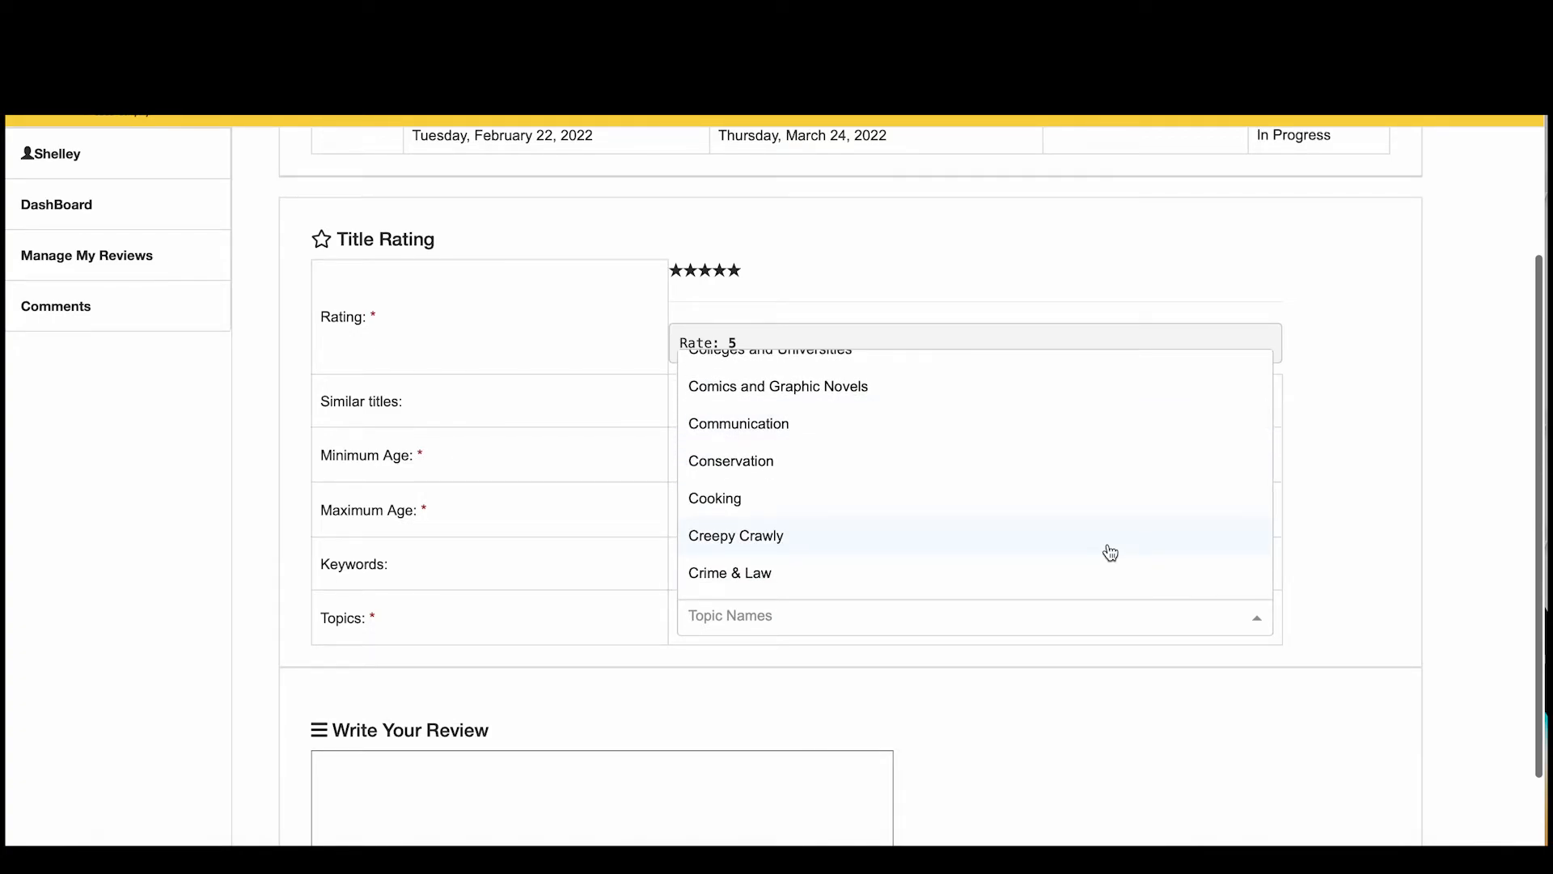
left_click(910, 478)
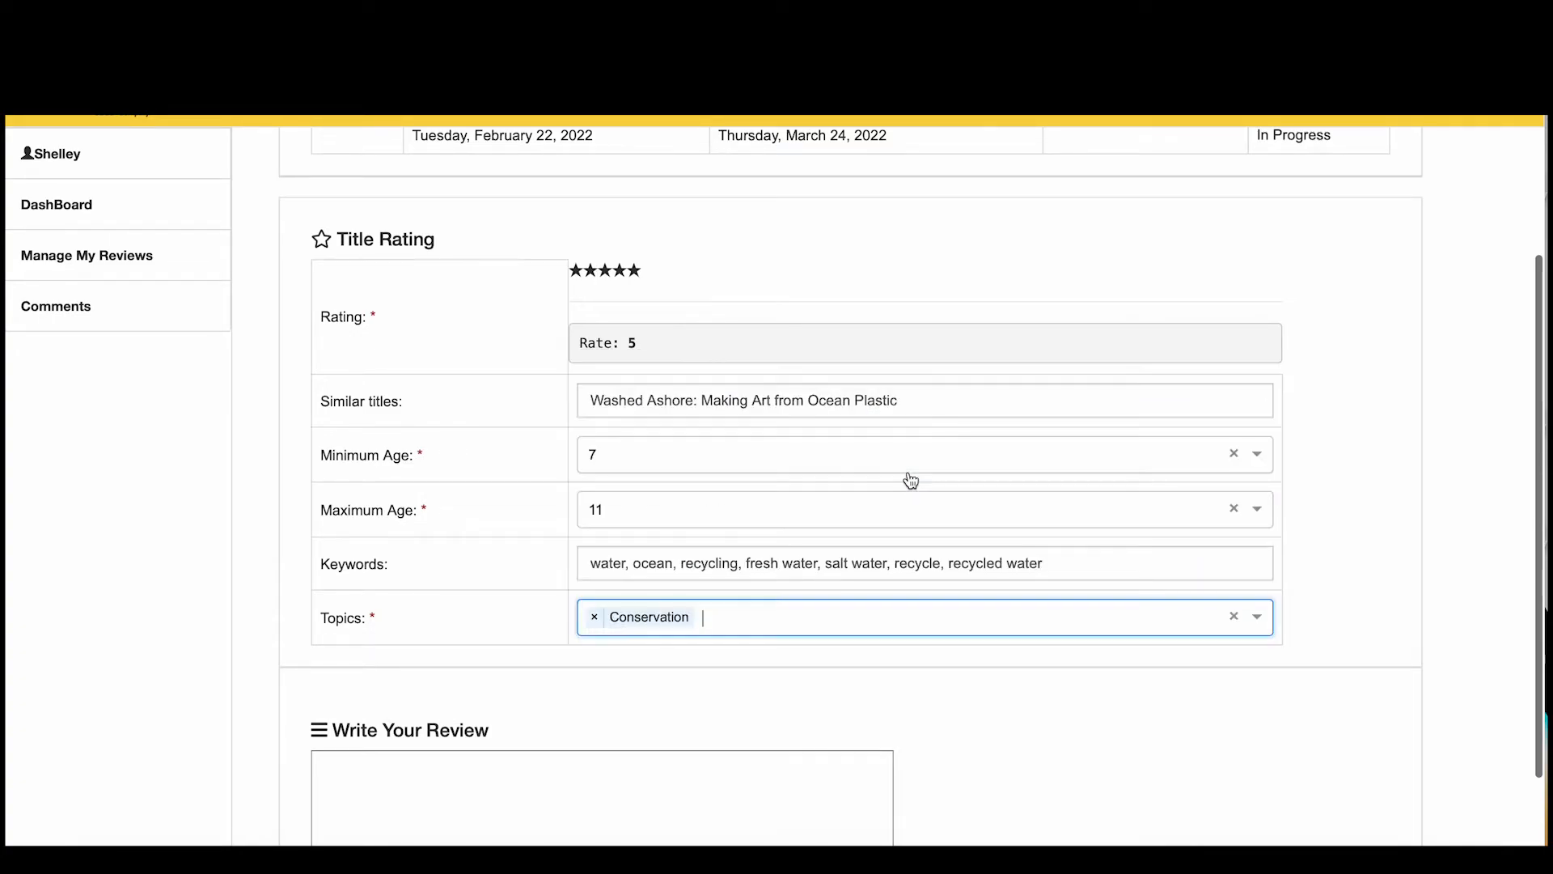
Add Earth as a second topic alongside Conservation.
left_click(984, 622)
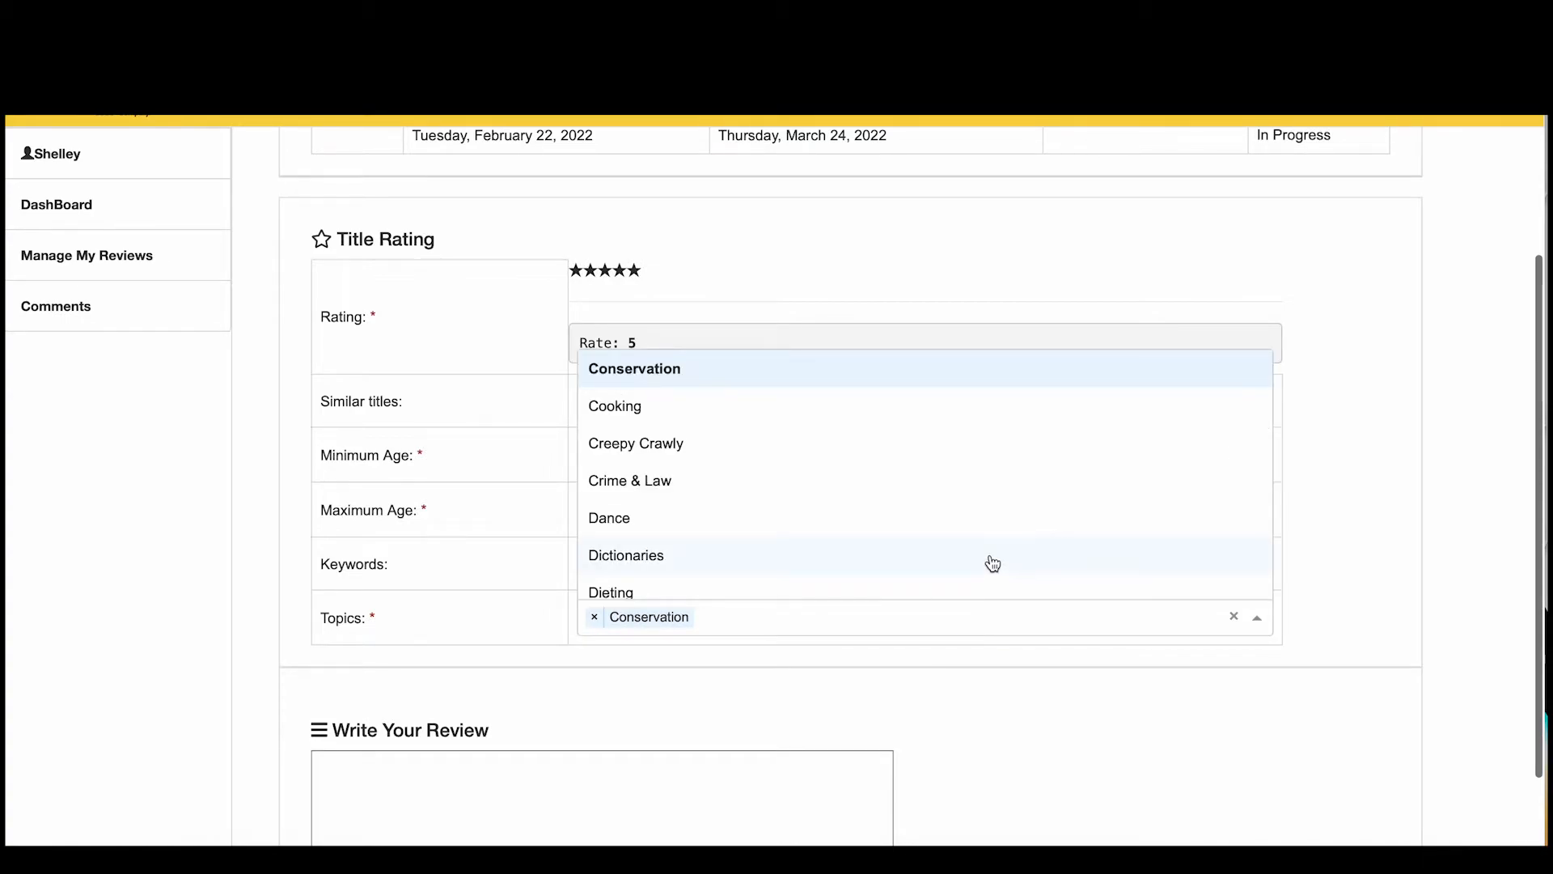
scroll(993, 563, "down", 2)
scroll(992, 564, "down", 6)
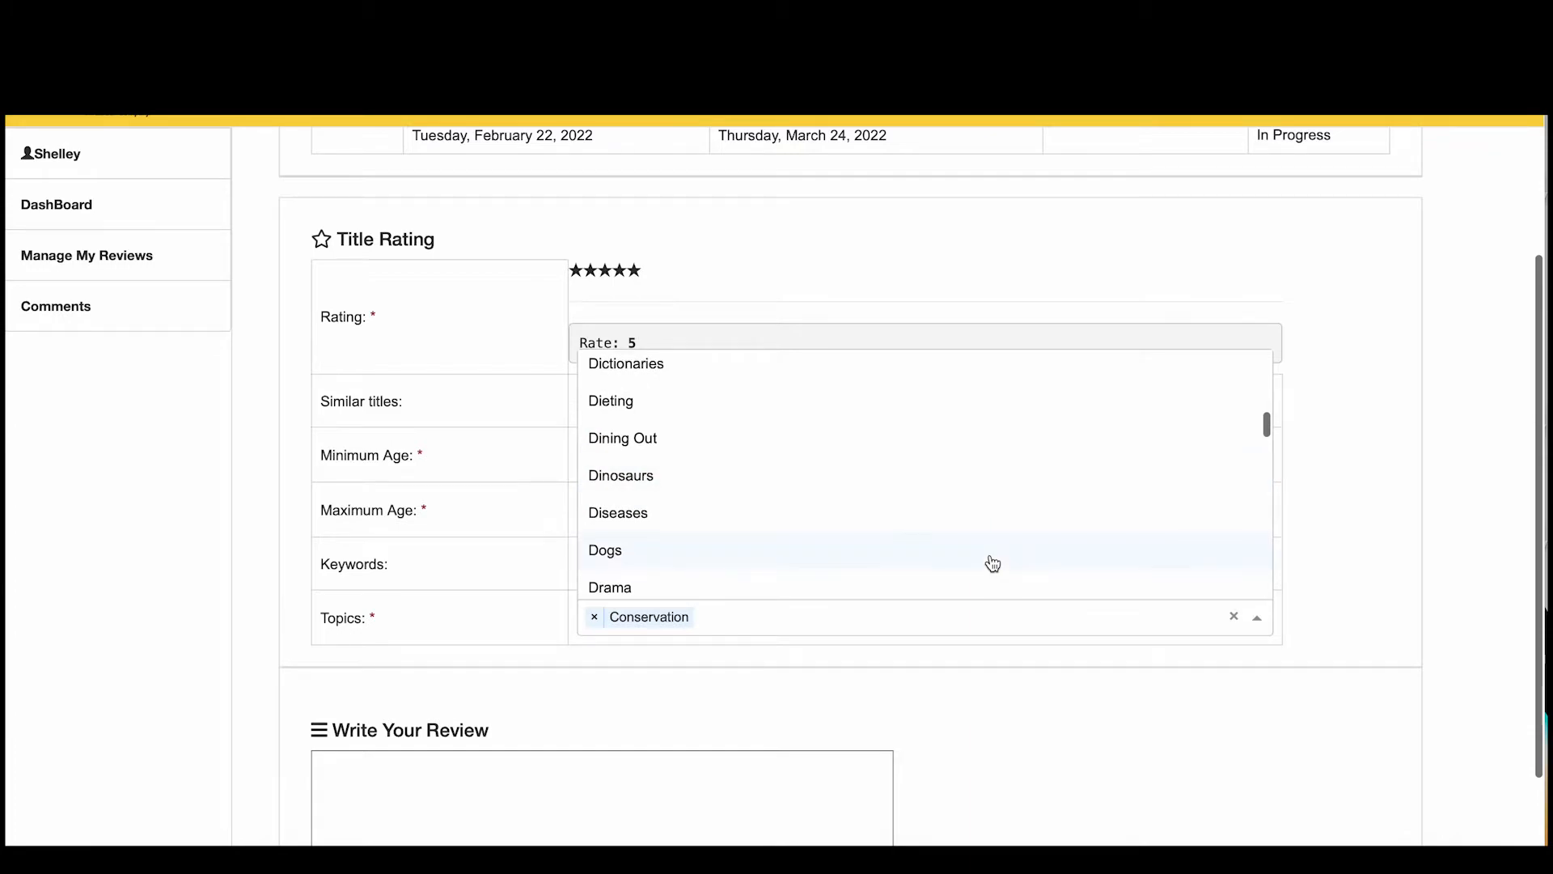
scroll(993, 564, "down", 3)
scroll(992, 564, "down", 2)
left_click(975, 510)
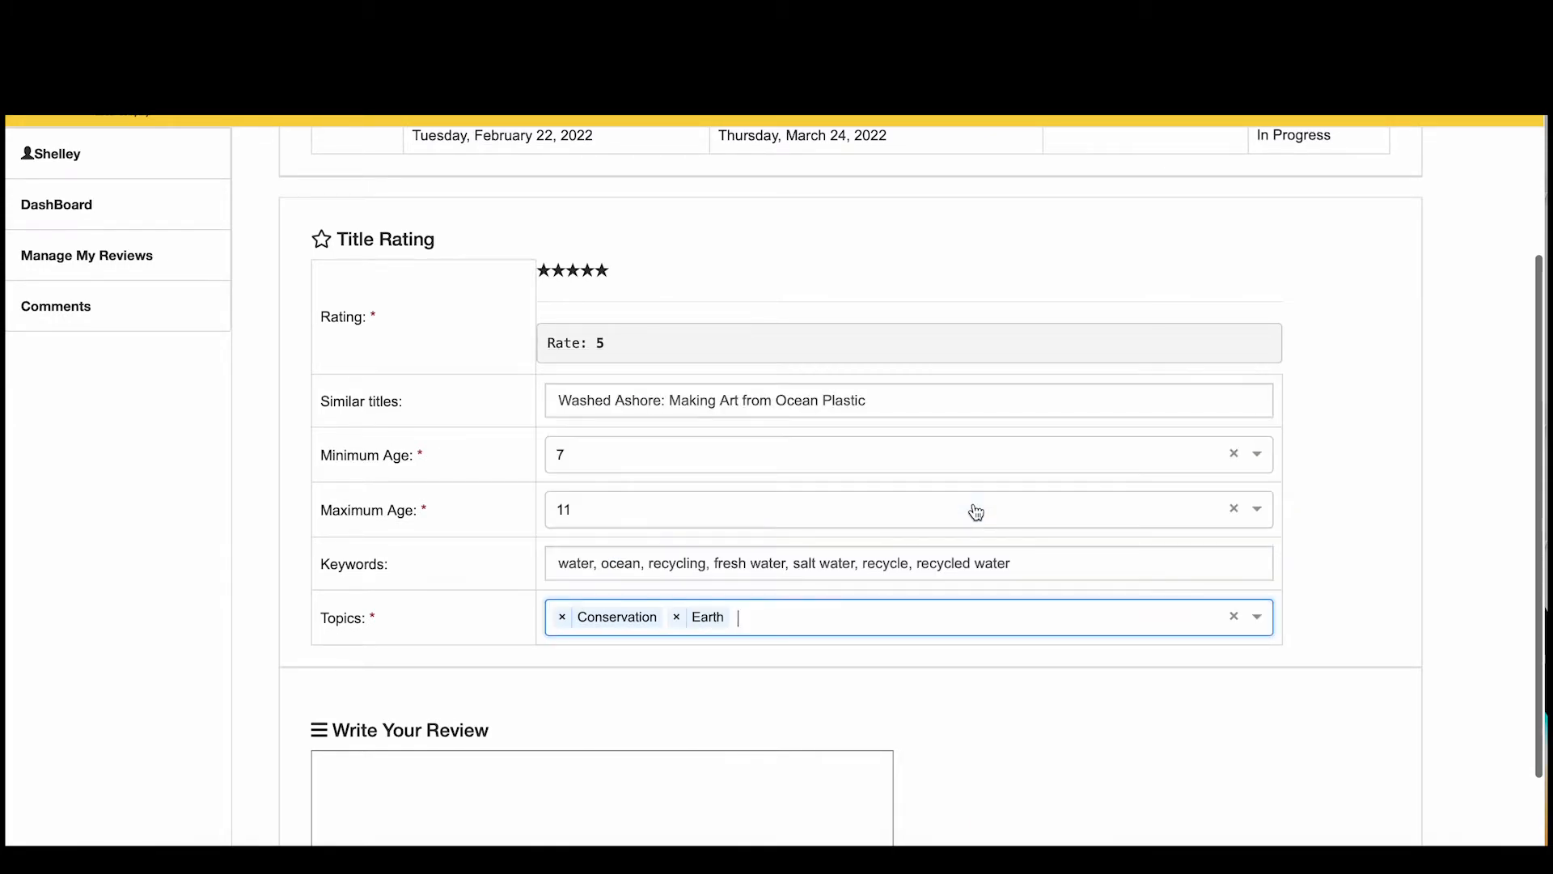
Add the topics "Oceans, Seas and Islands" and "Sea Creatures" to the reviewed book.
left_click(1000, 623)
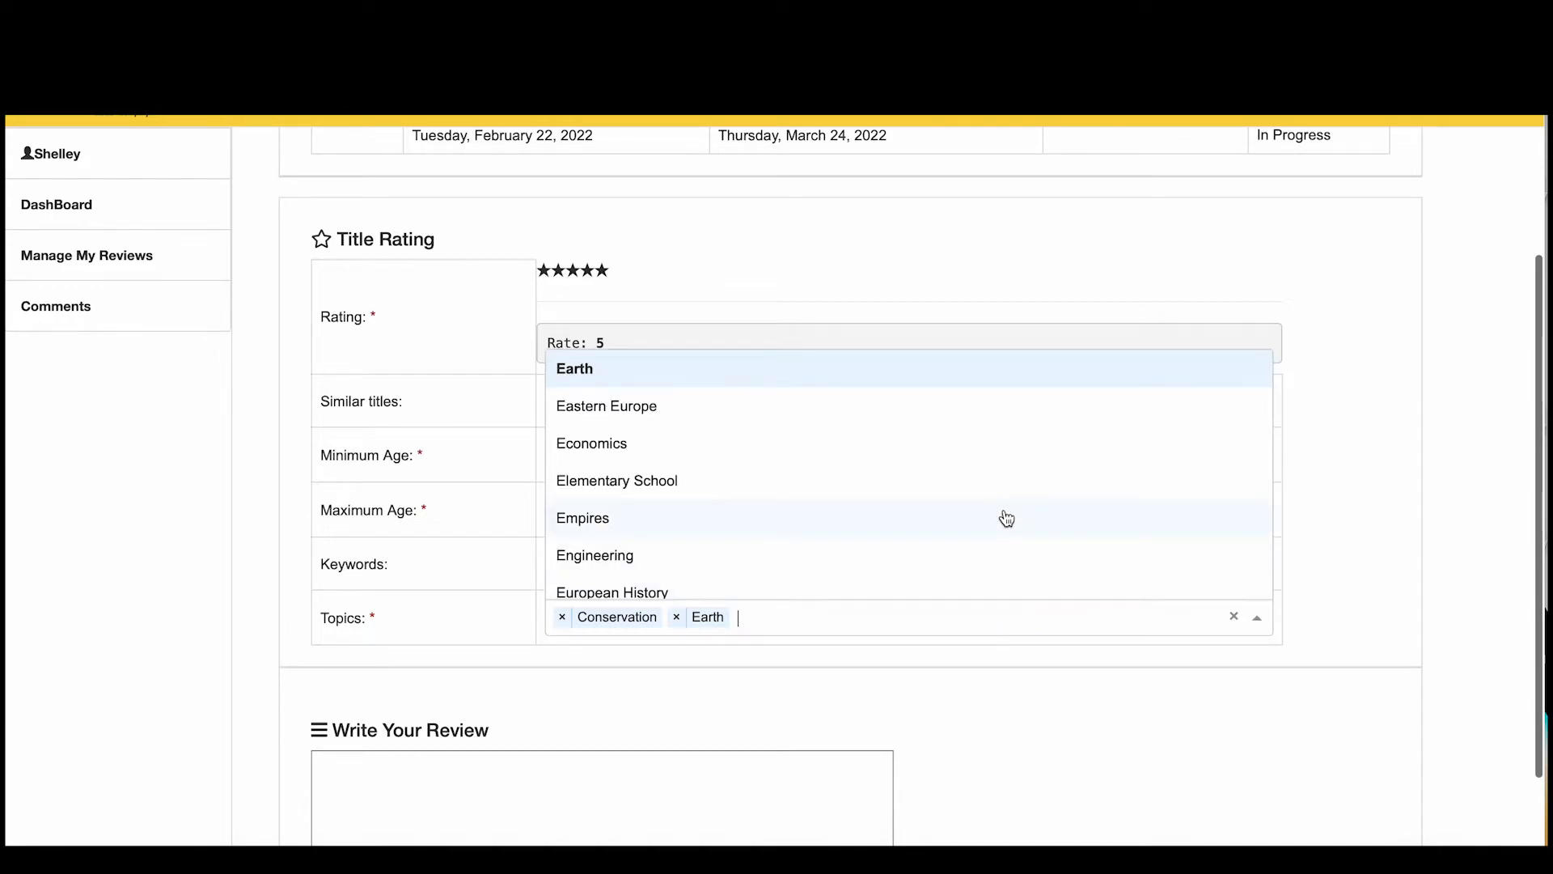
scroll(1006, 518, "down", 2)
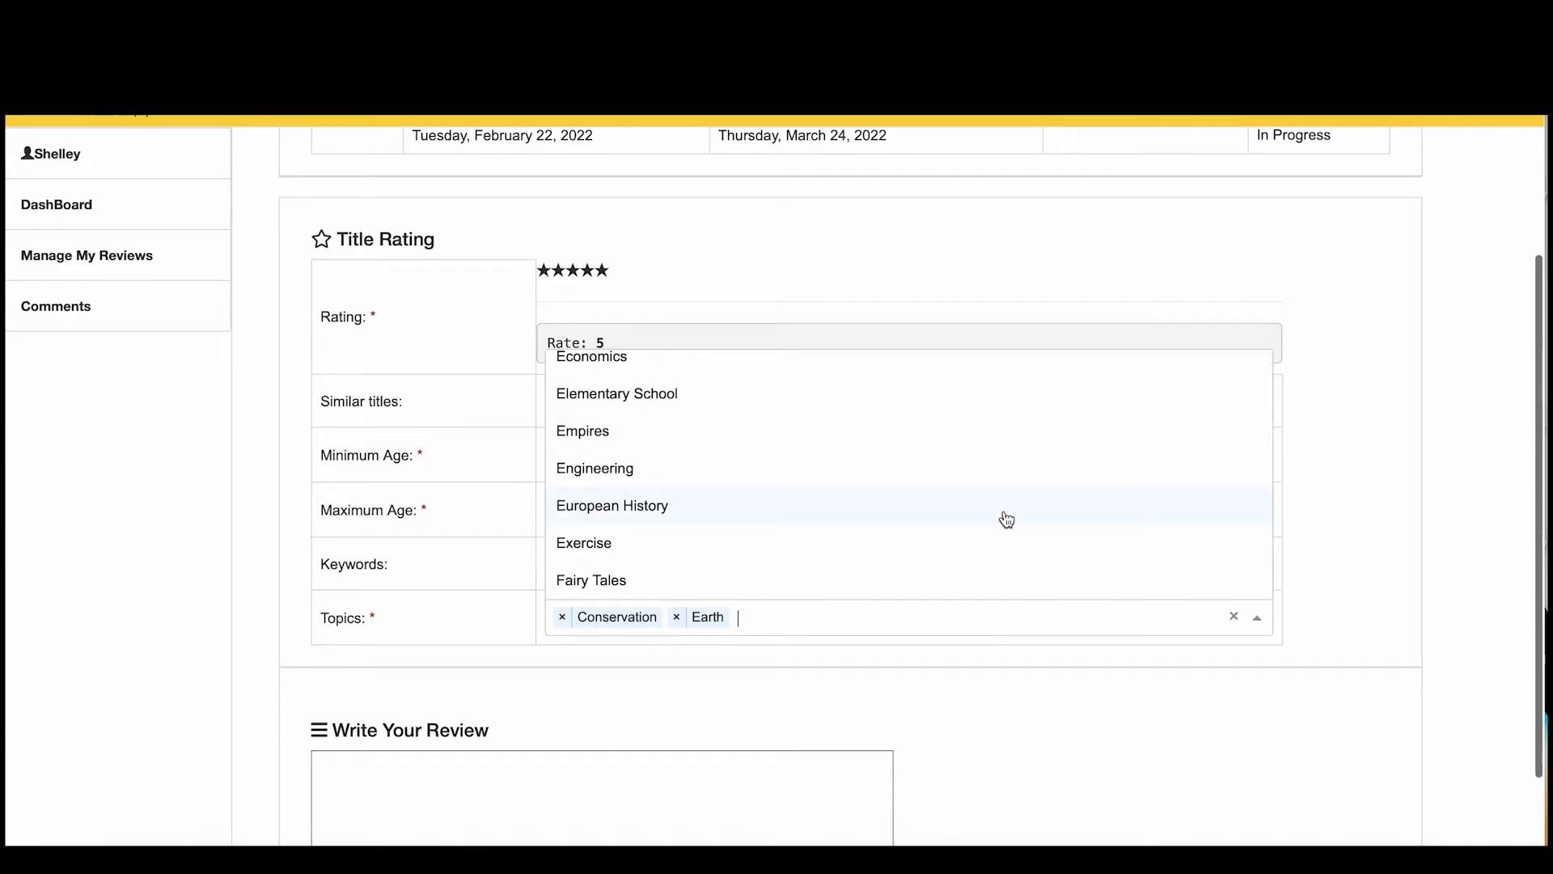
scroll(1006, 519, "down", 4)
scroll(1006, 519, "down", 4)
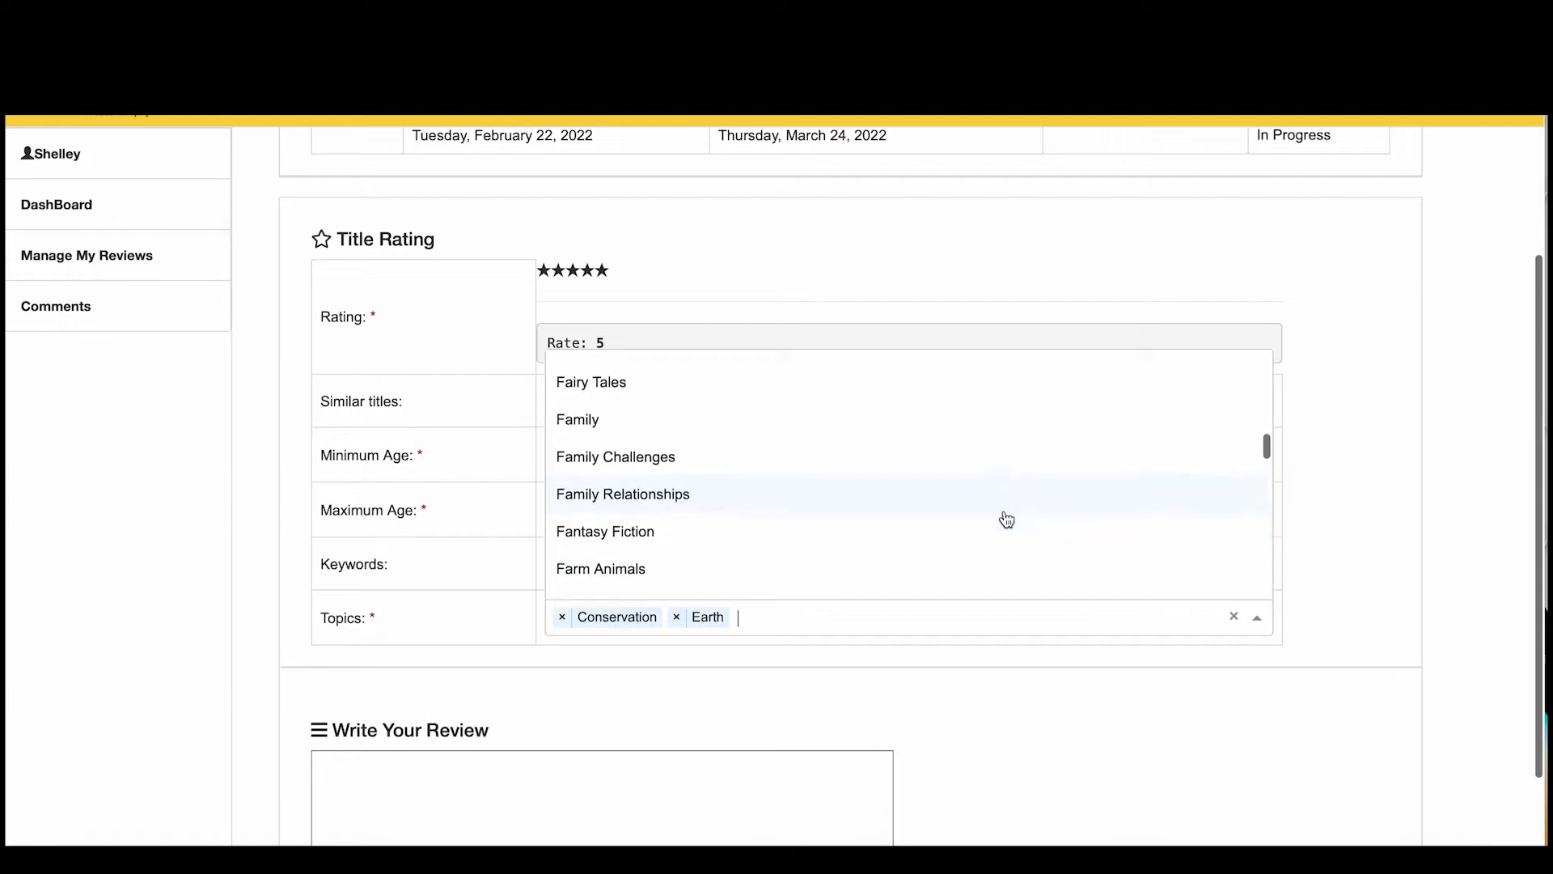
scroll(1007, 518, "down", 4)
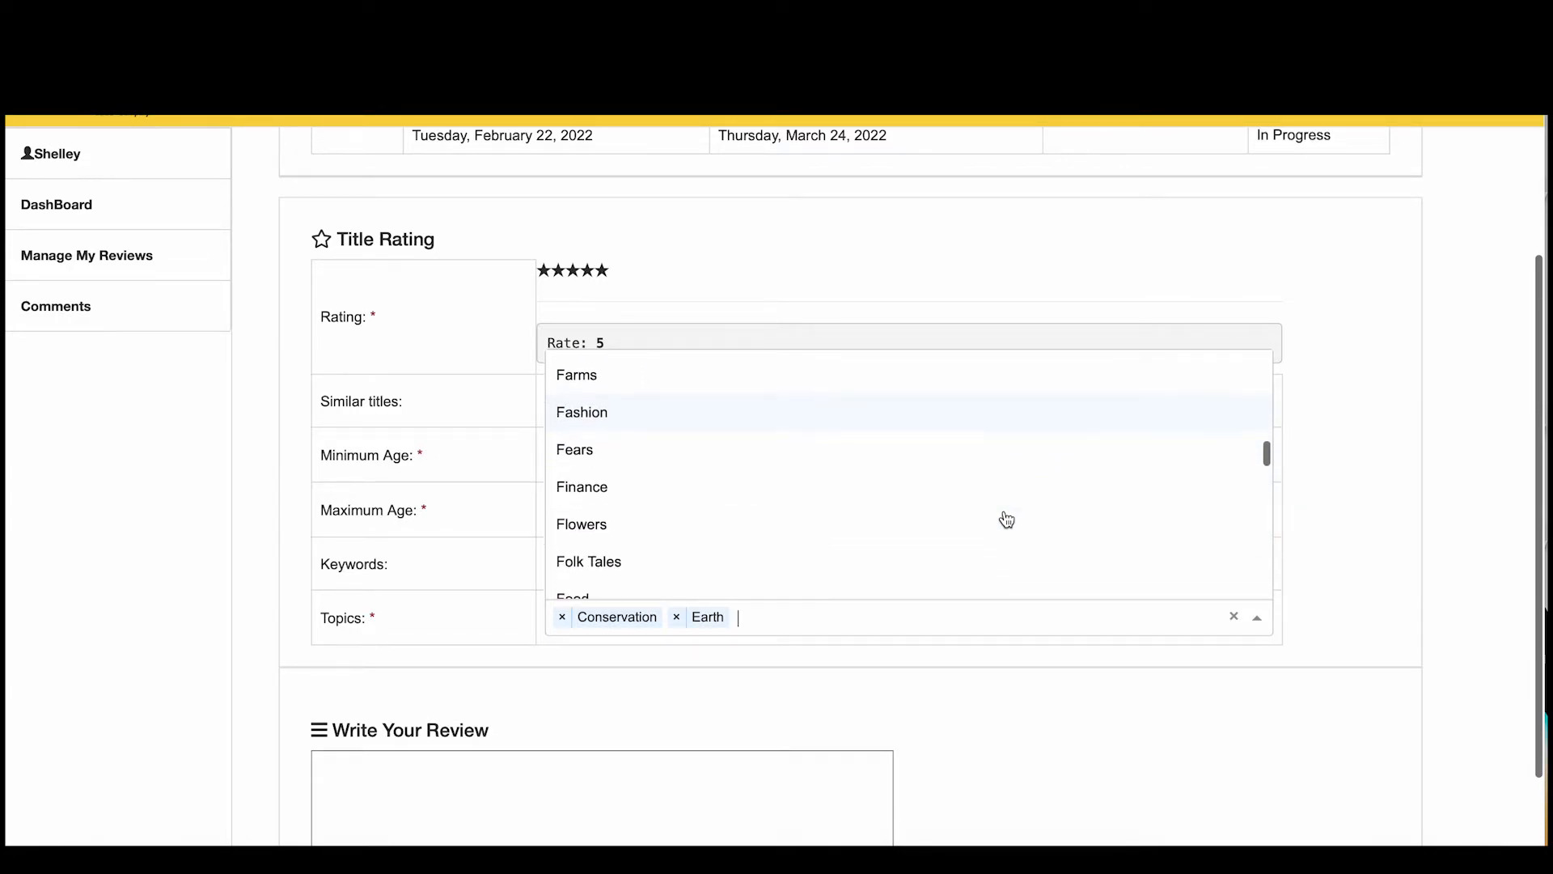
scroll(1006, 519, "down", 2)
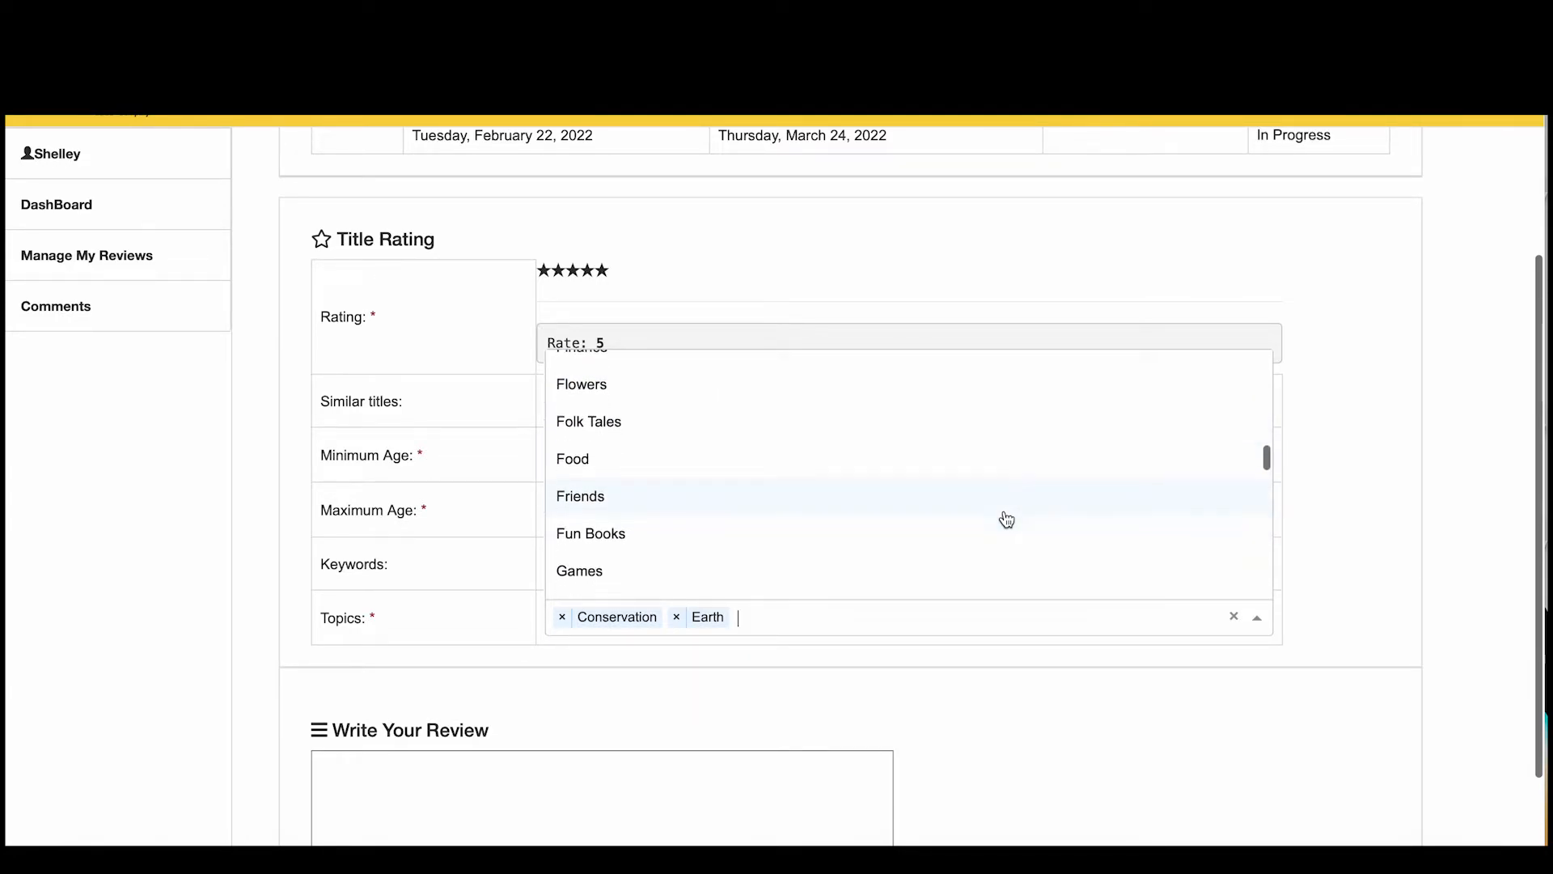
scroll(1006, 519, "down", 2)
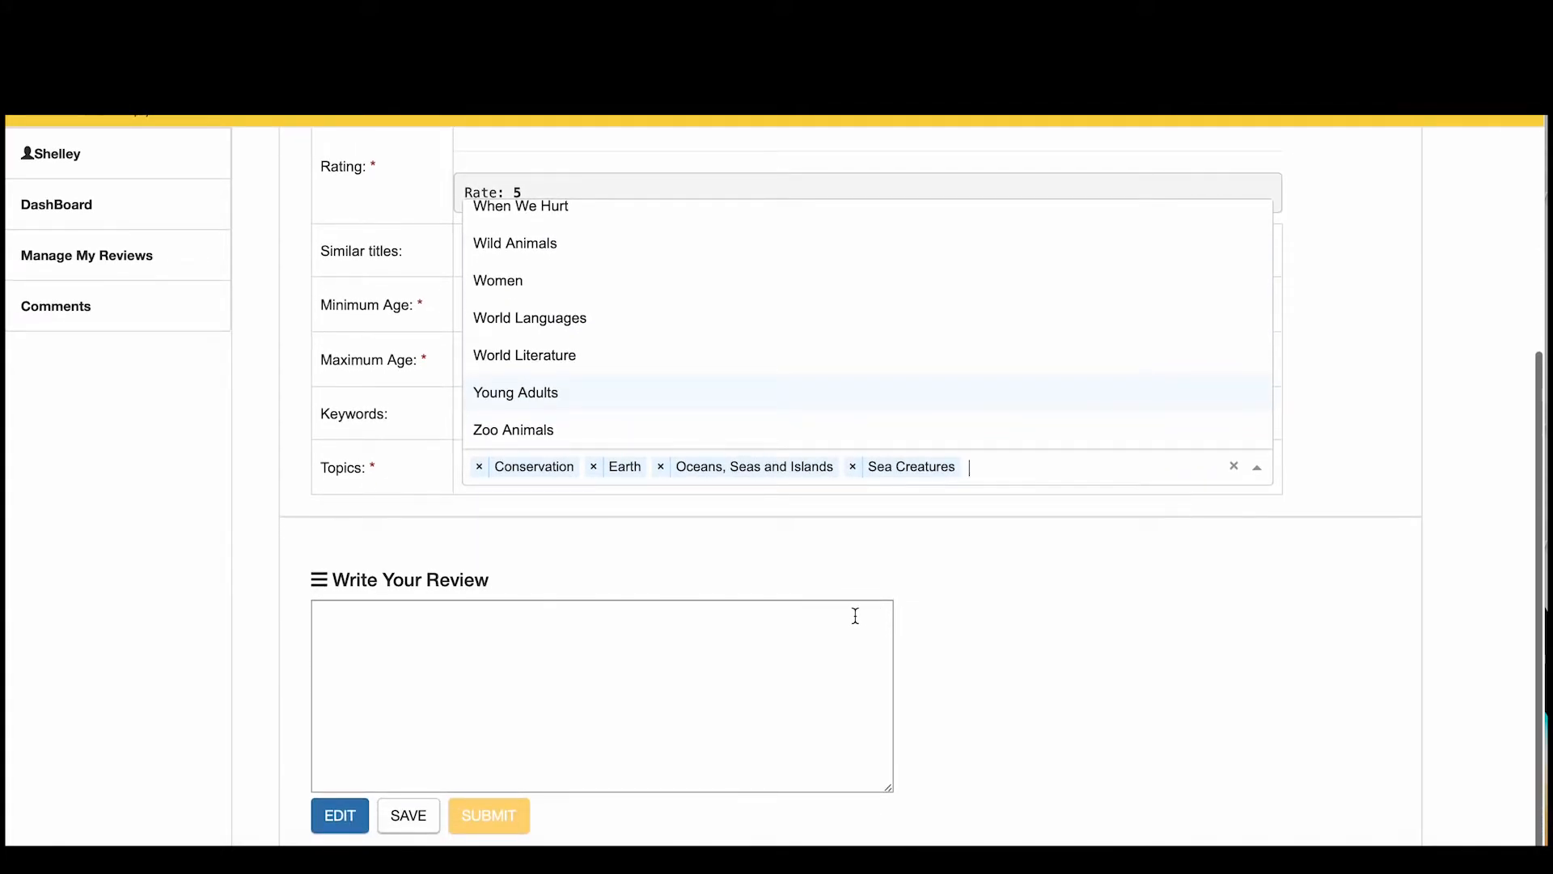
Copy the review paragraph under "Water: A Deep Dive of Discovery" from the Pages document and paste it as the review text in Safari.
left_click(855, 615)
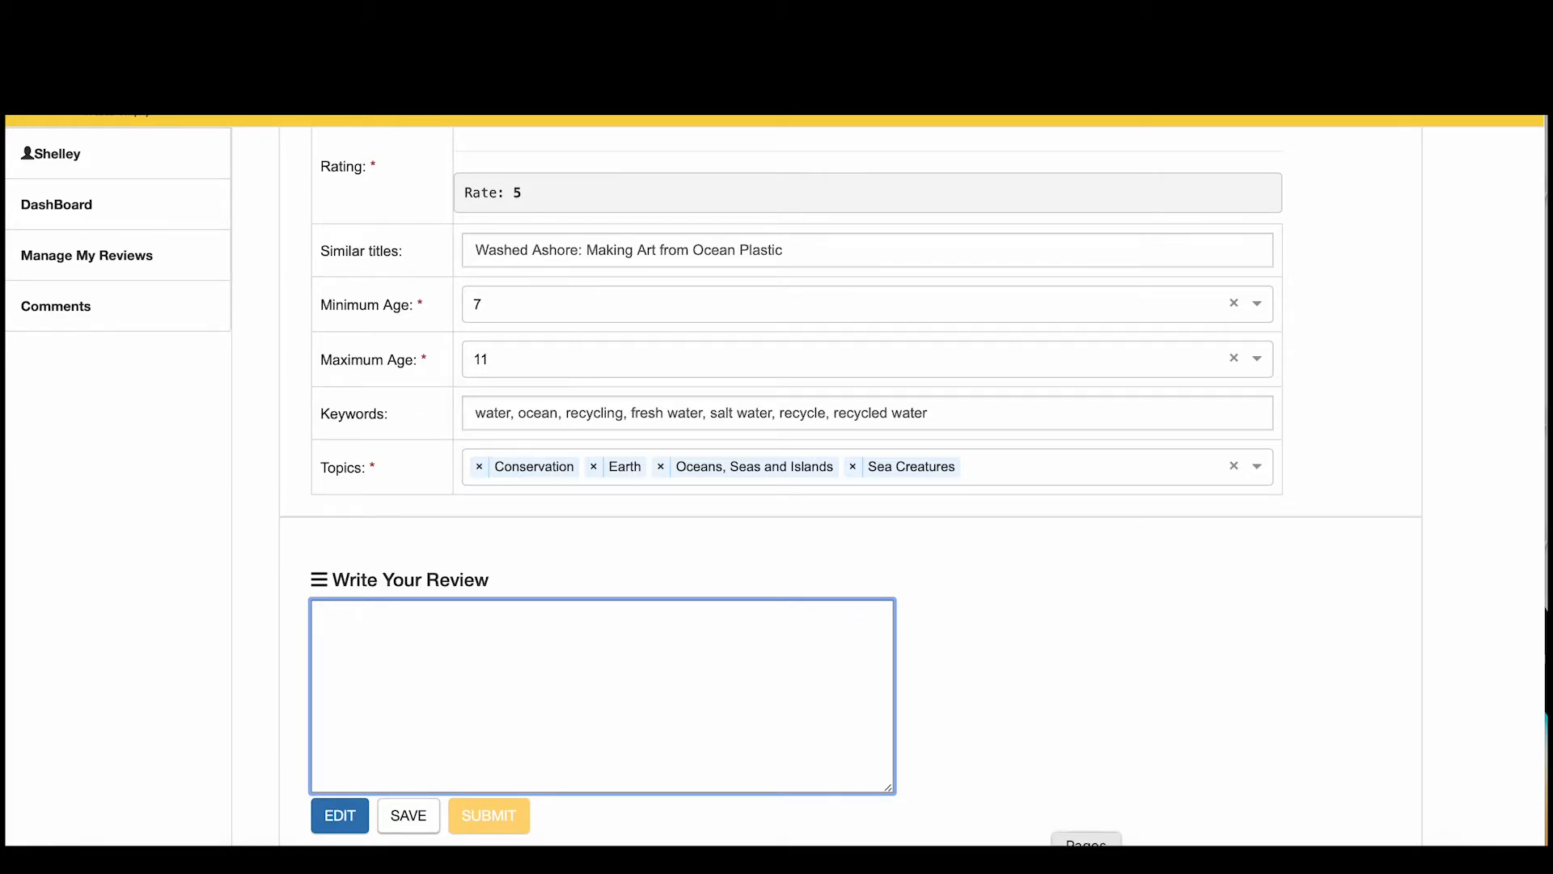
left_click(1086, 869)
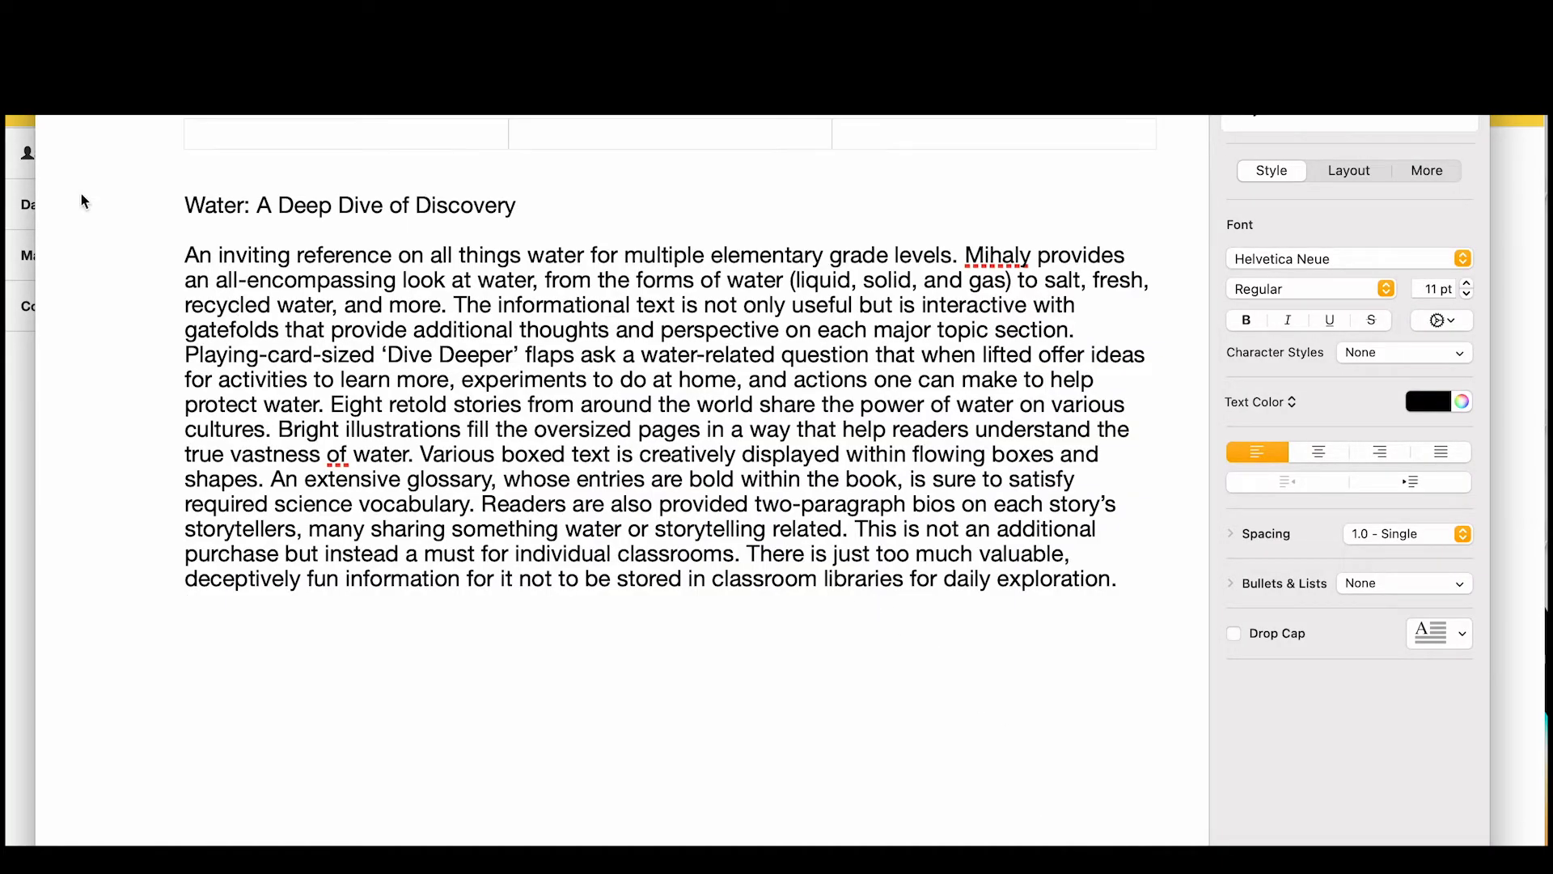
left_click_drag(184, 255, 990, 610)
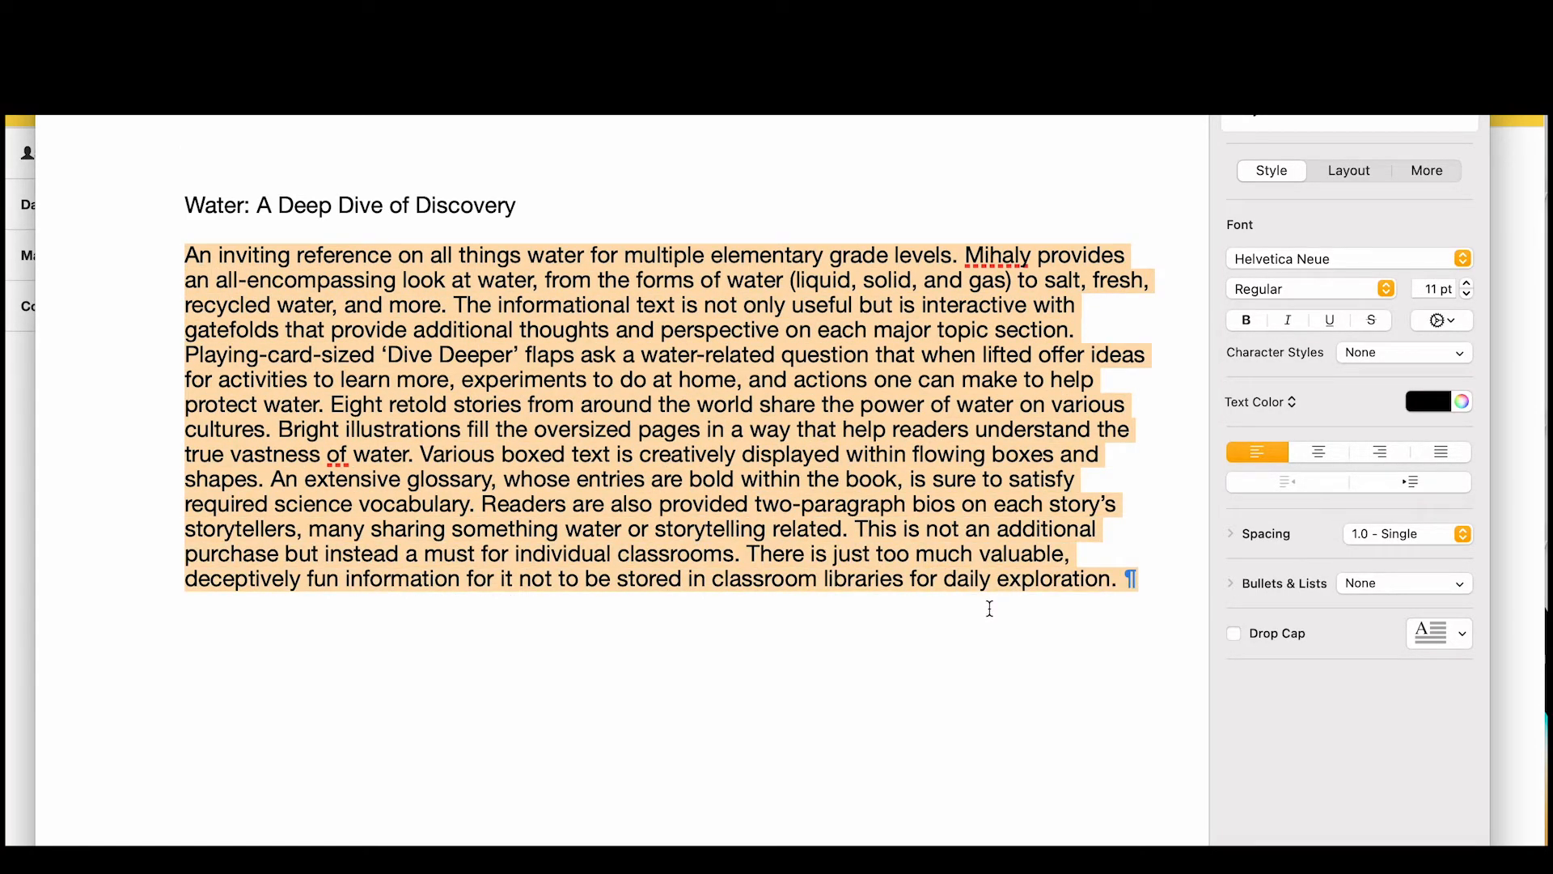
left_click(974, 609)
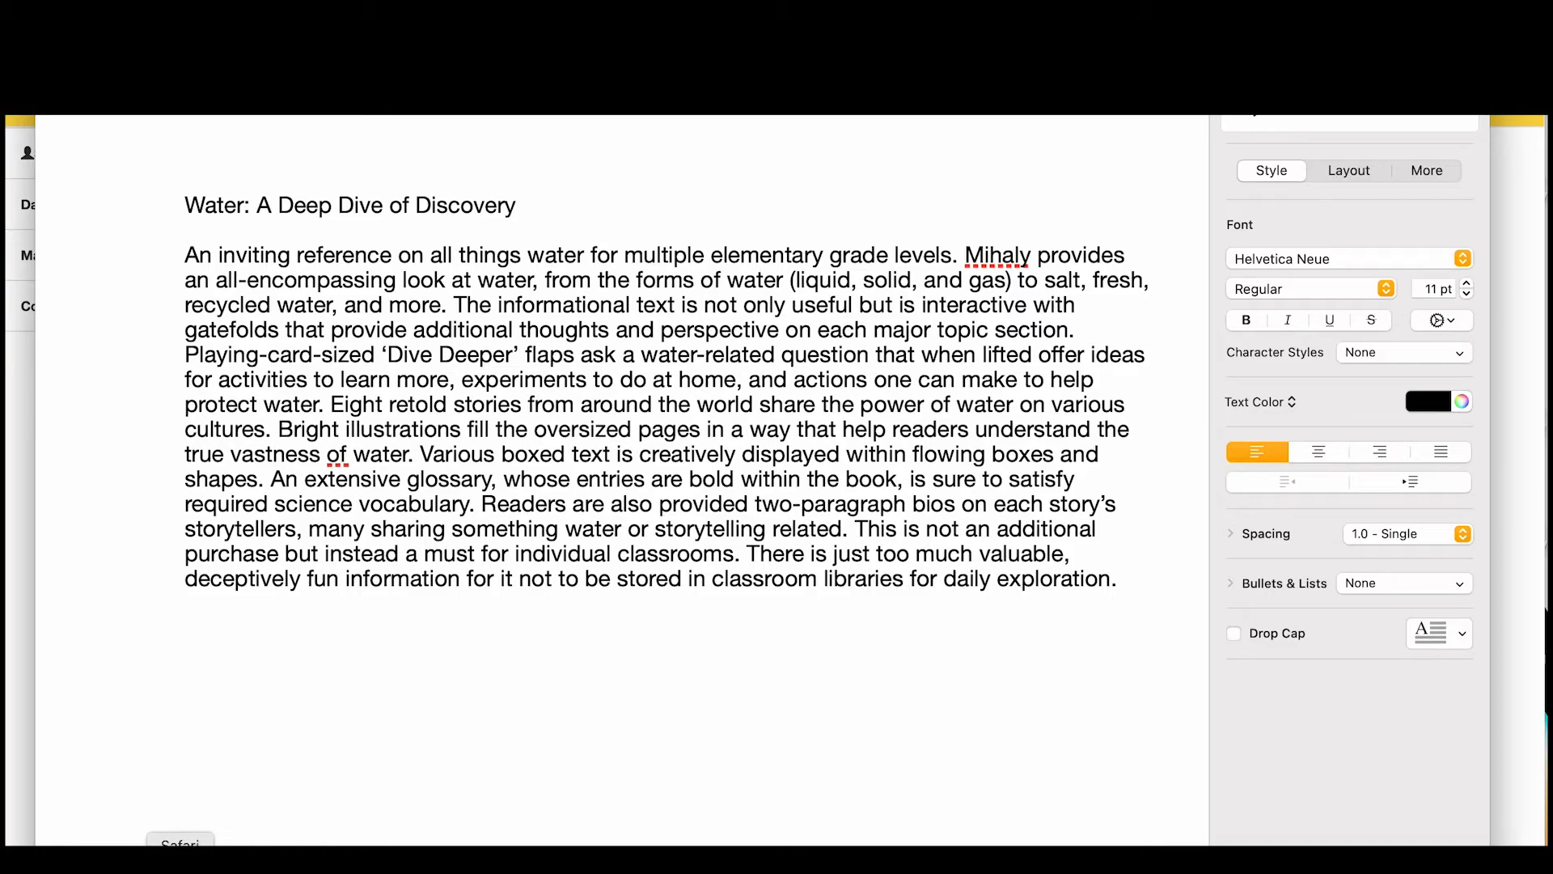
left_click(179, 859)
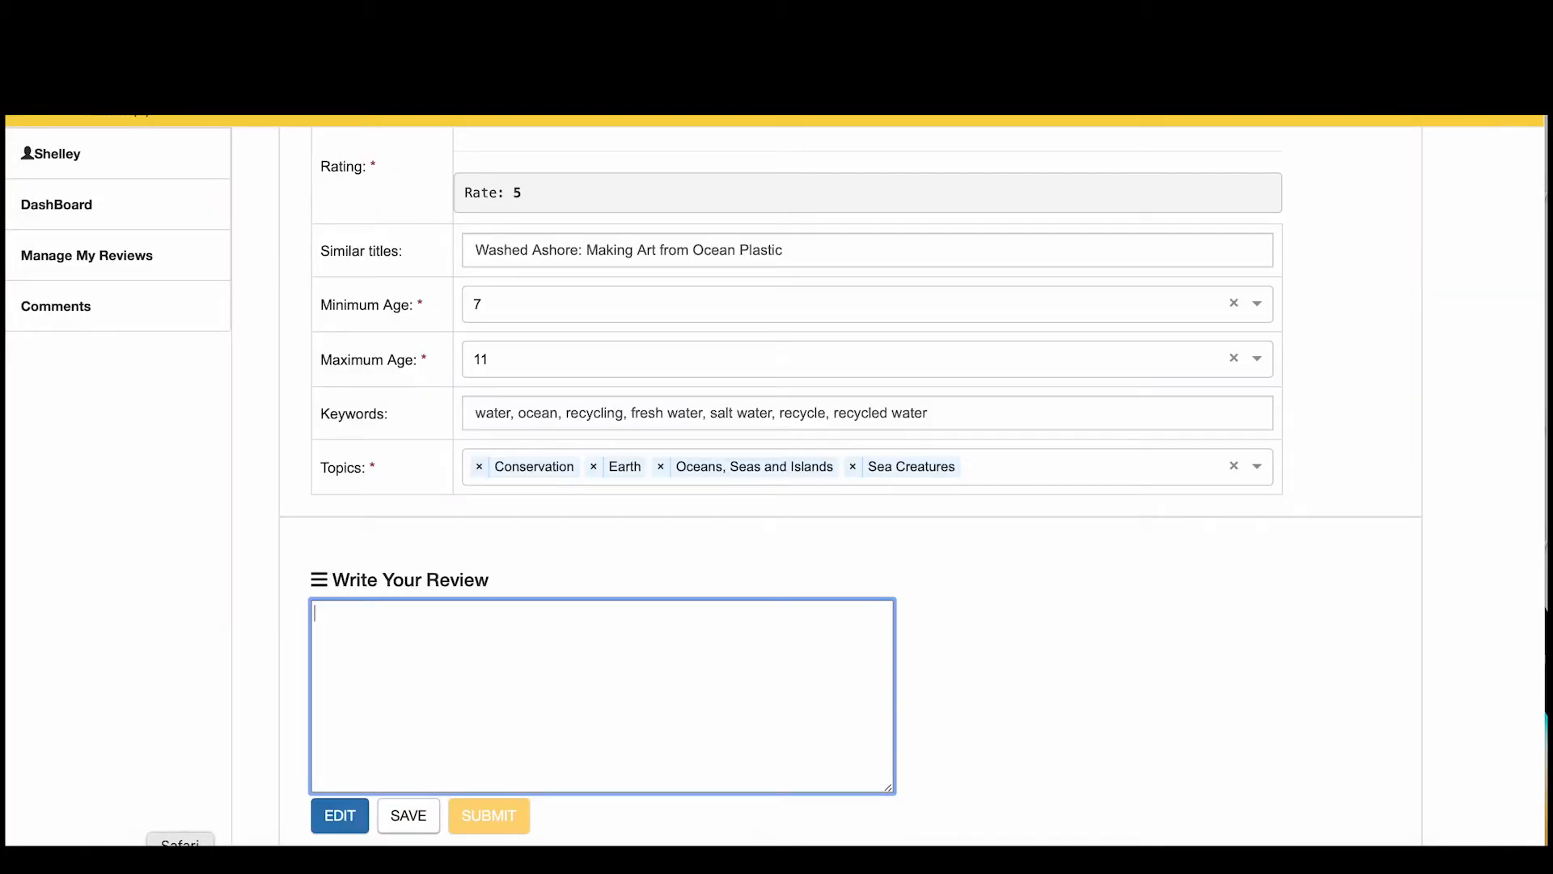
key("super+v")
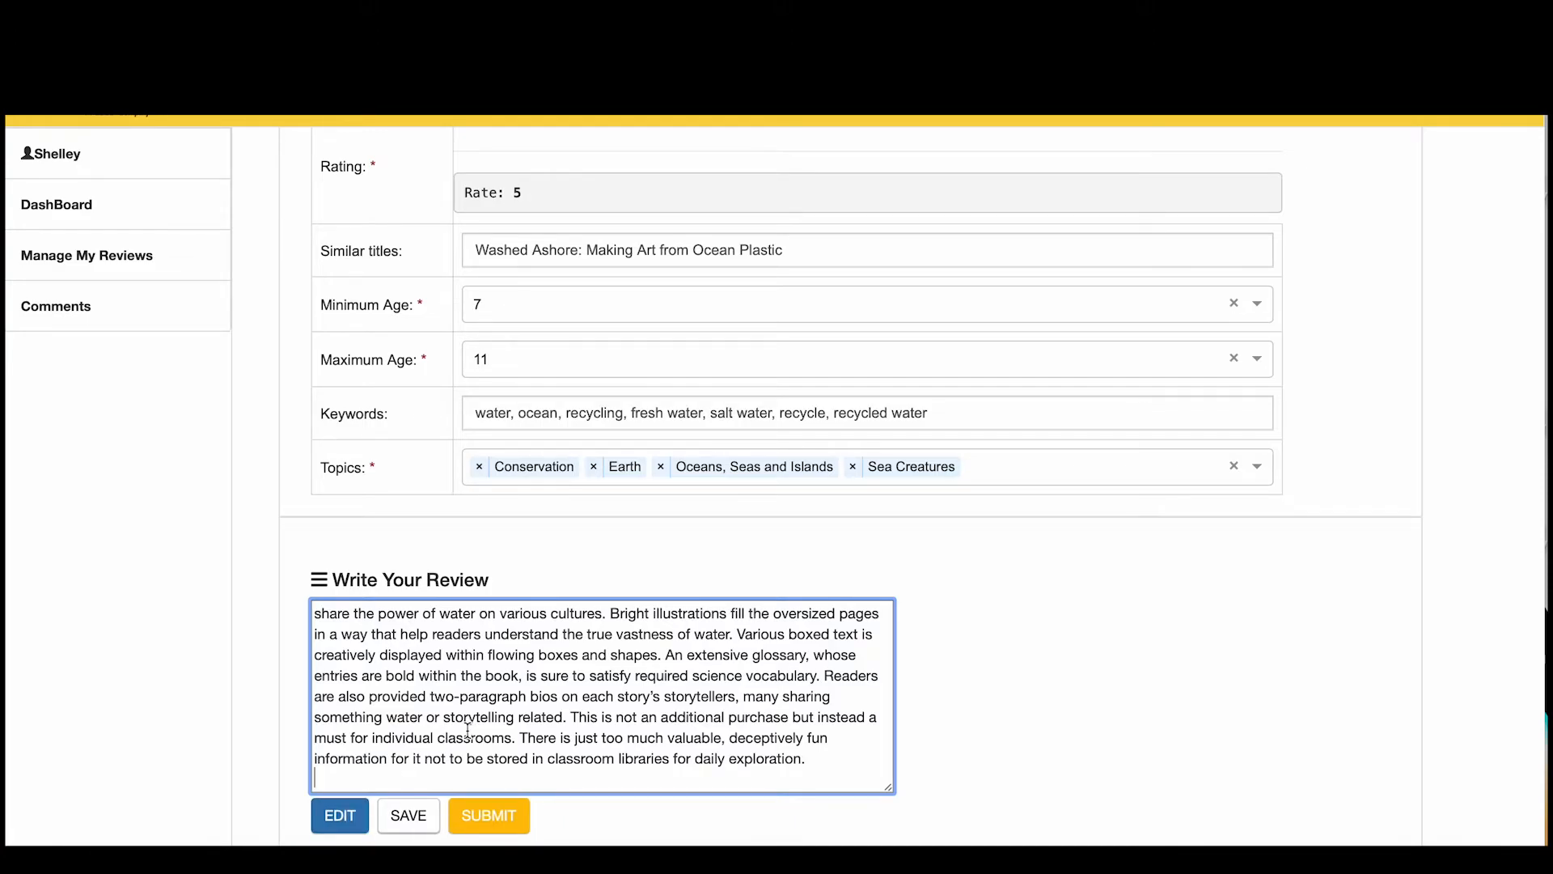
Save the title rating and review, and dismiss the save messages.
left_click(429, 817)
scroll(478, 727, "up", 4)
left_click(402, 814)
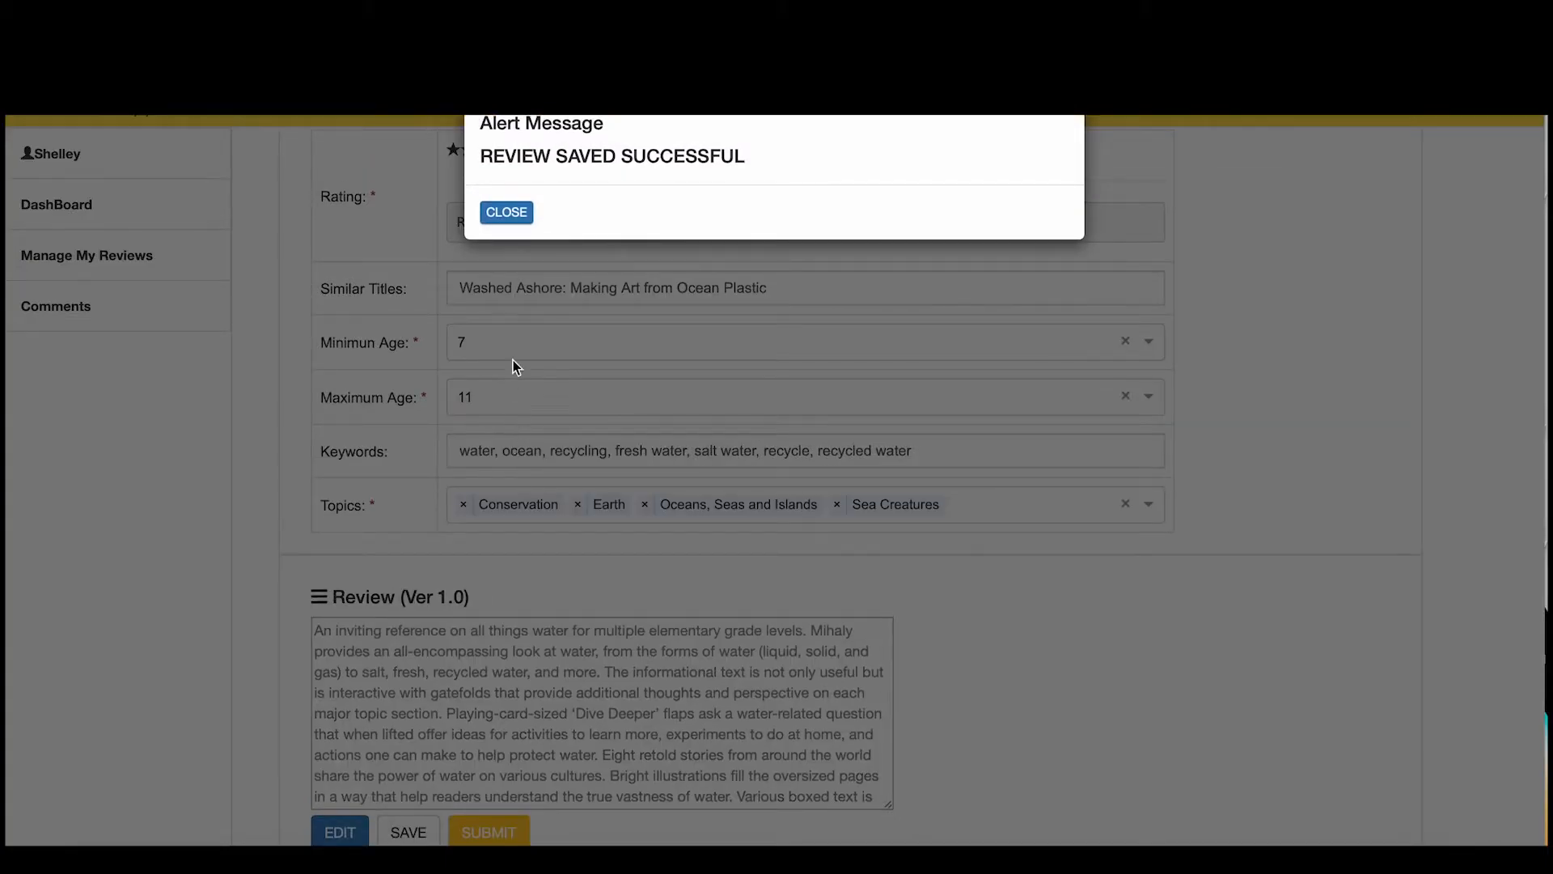
left_click(516, 217)
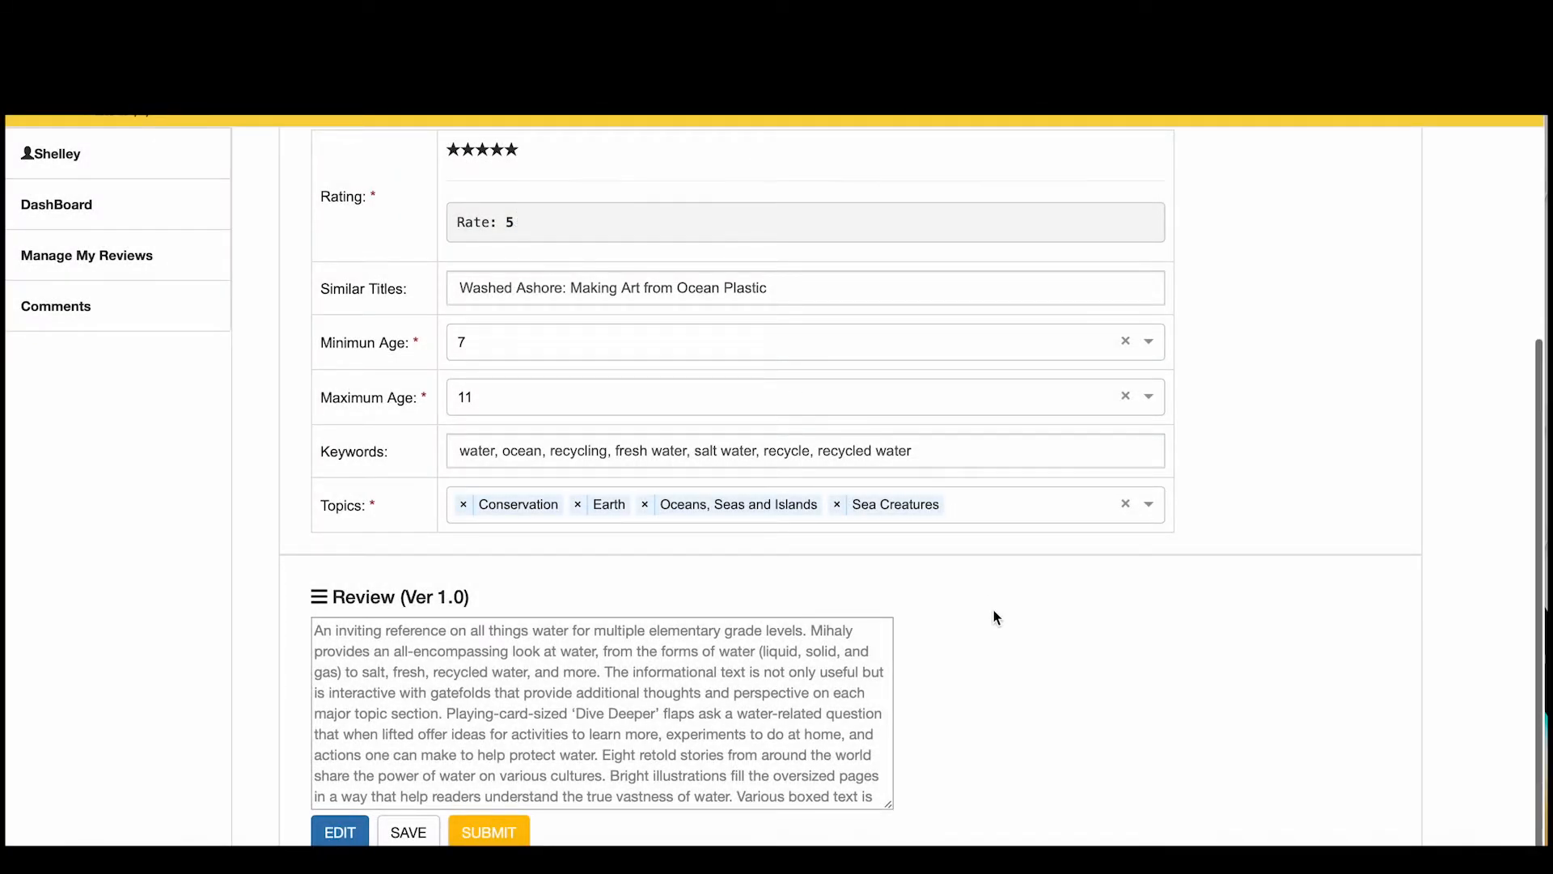
Submit the saved review, confirm the submission and dismiss the resulting messages.
scroll(995, 617, "down", 1)
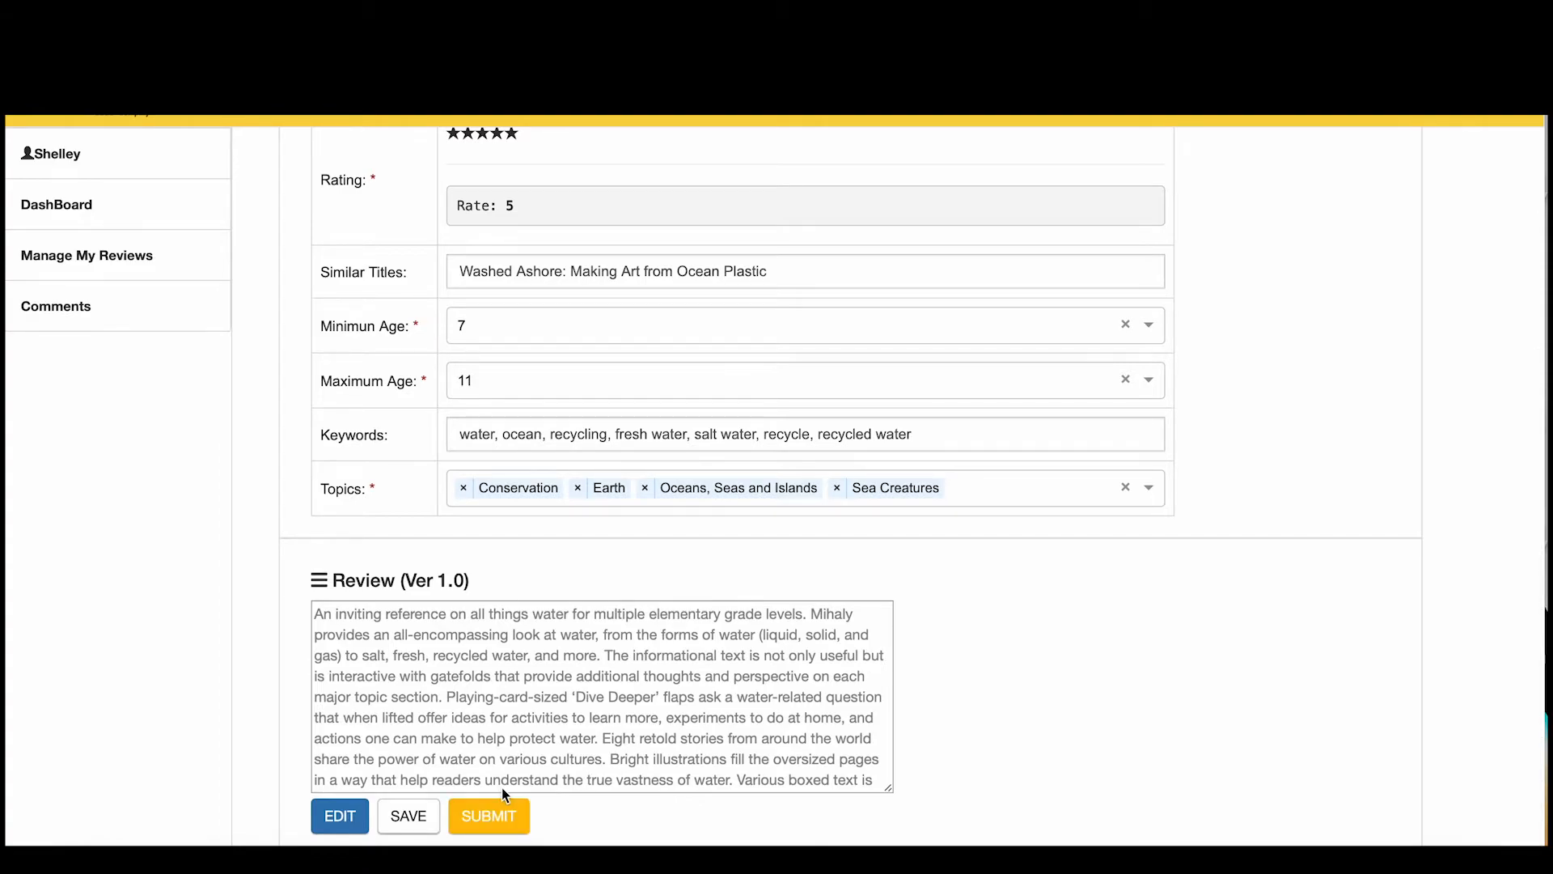
left_click(508, 817)
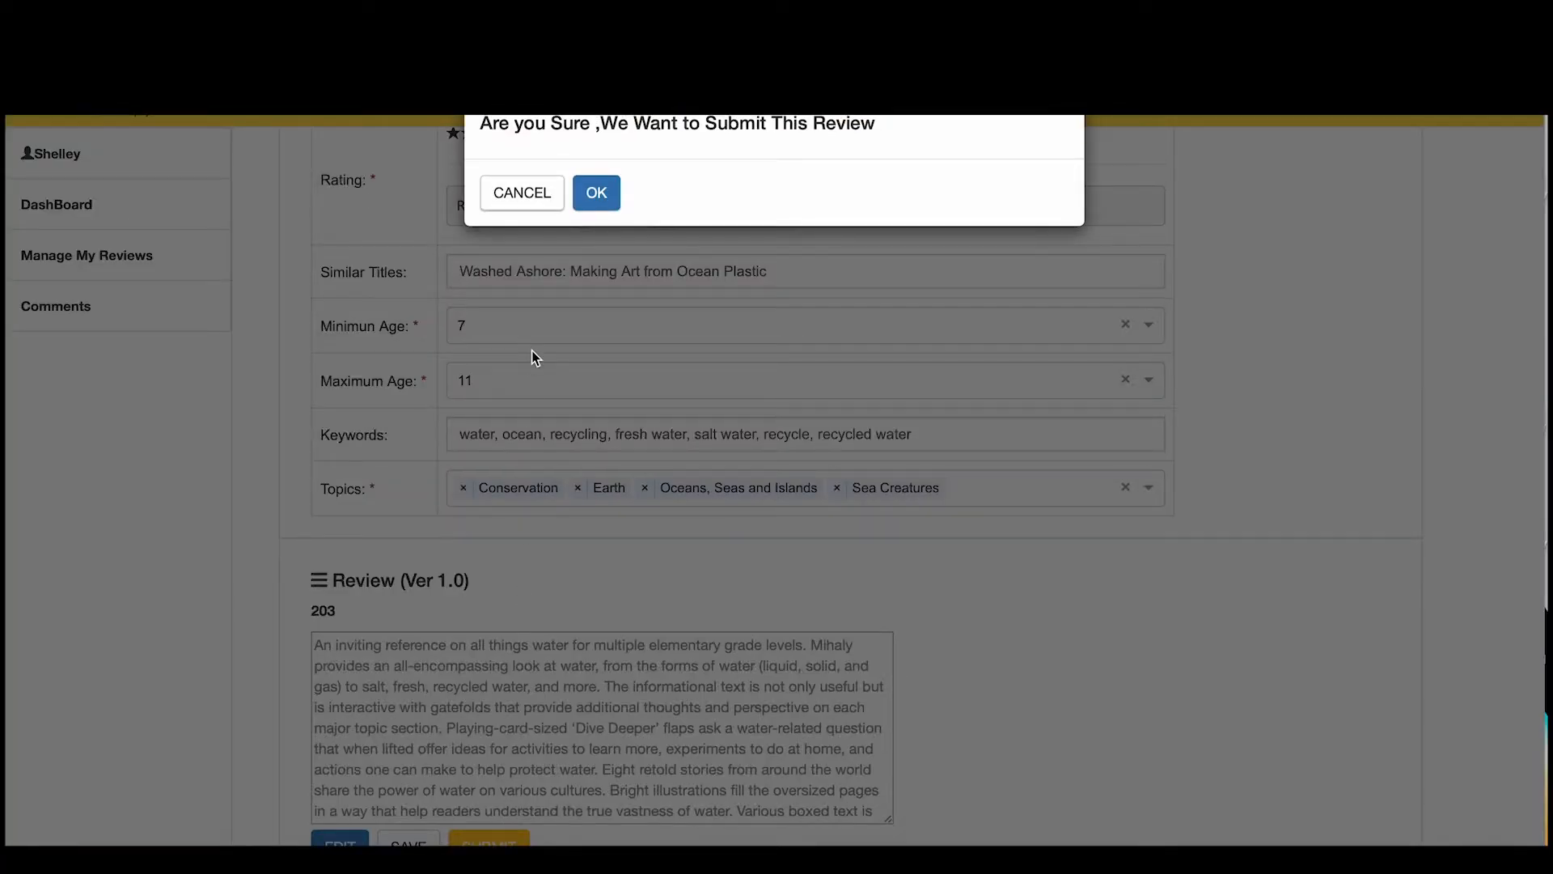
left_click(598, 196)
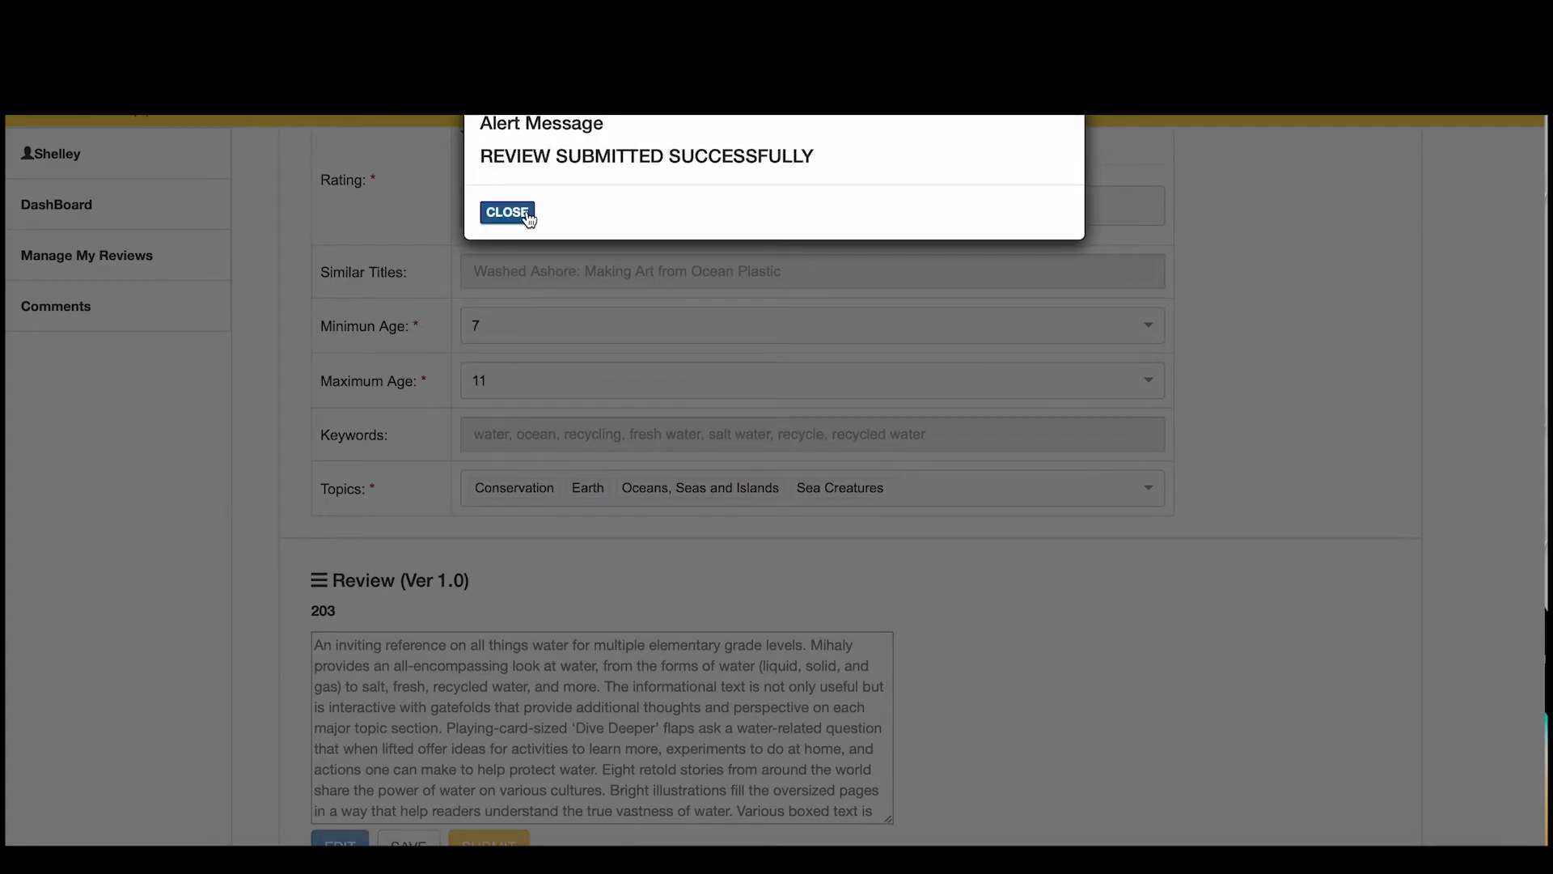
left_click(508, 213)
left_click(526, 214)
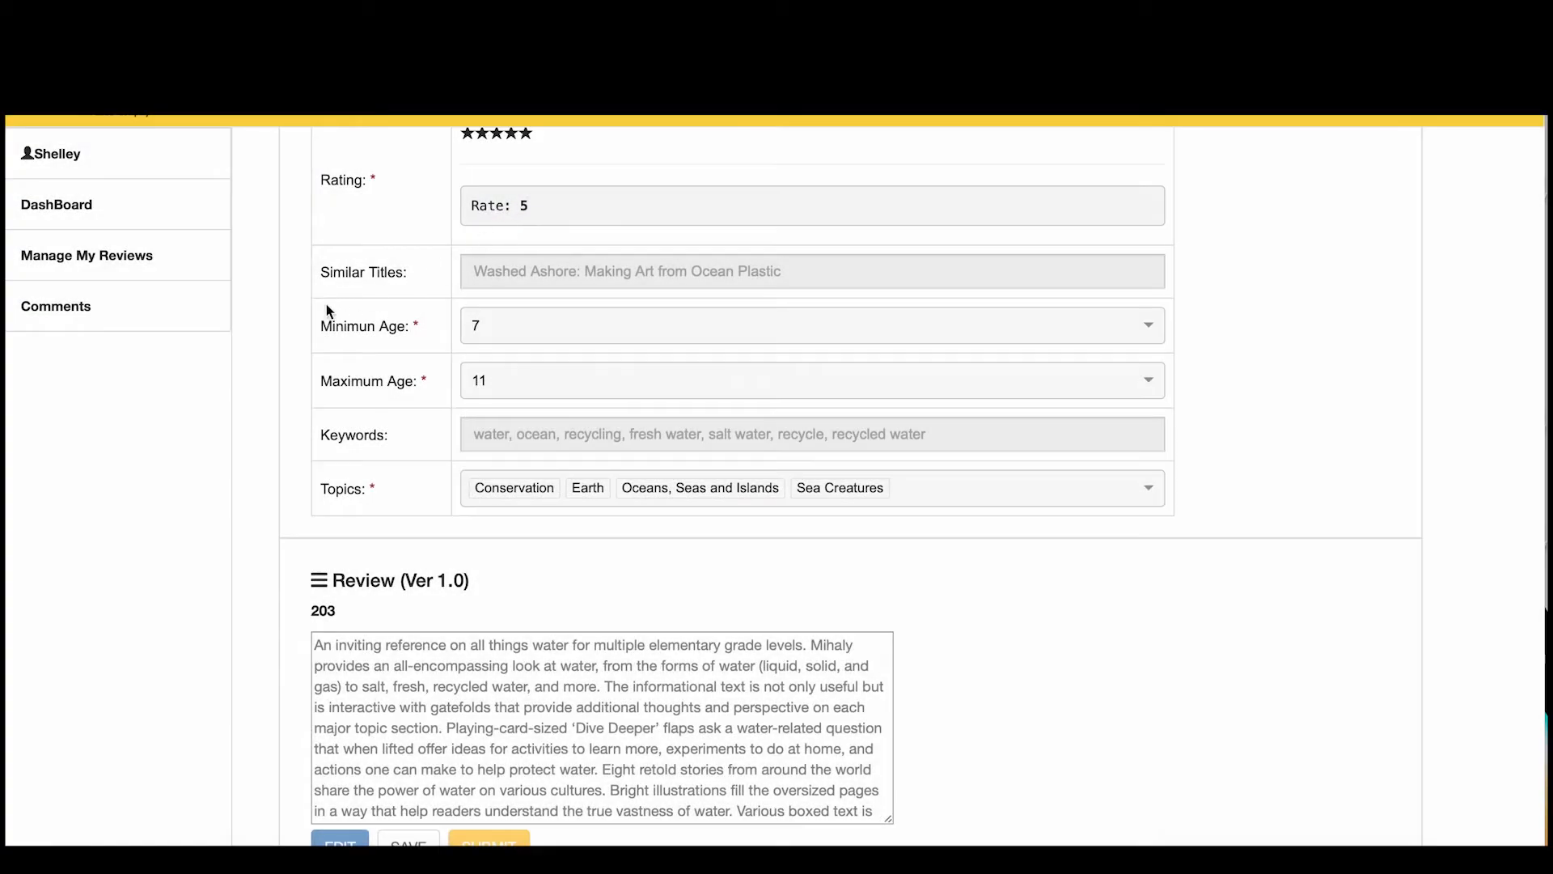
Check the status of the unpublished titles in review management and read the editor's new comment.
left_click(139, 264)
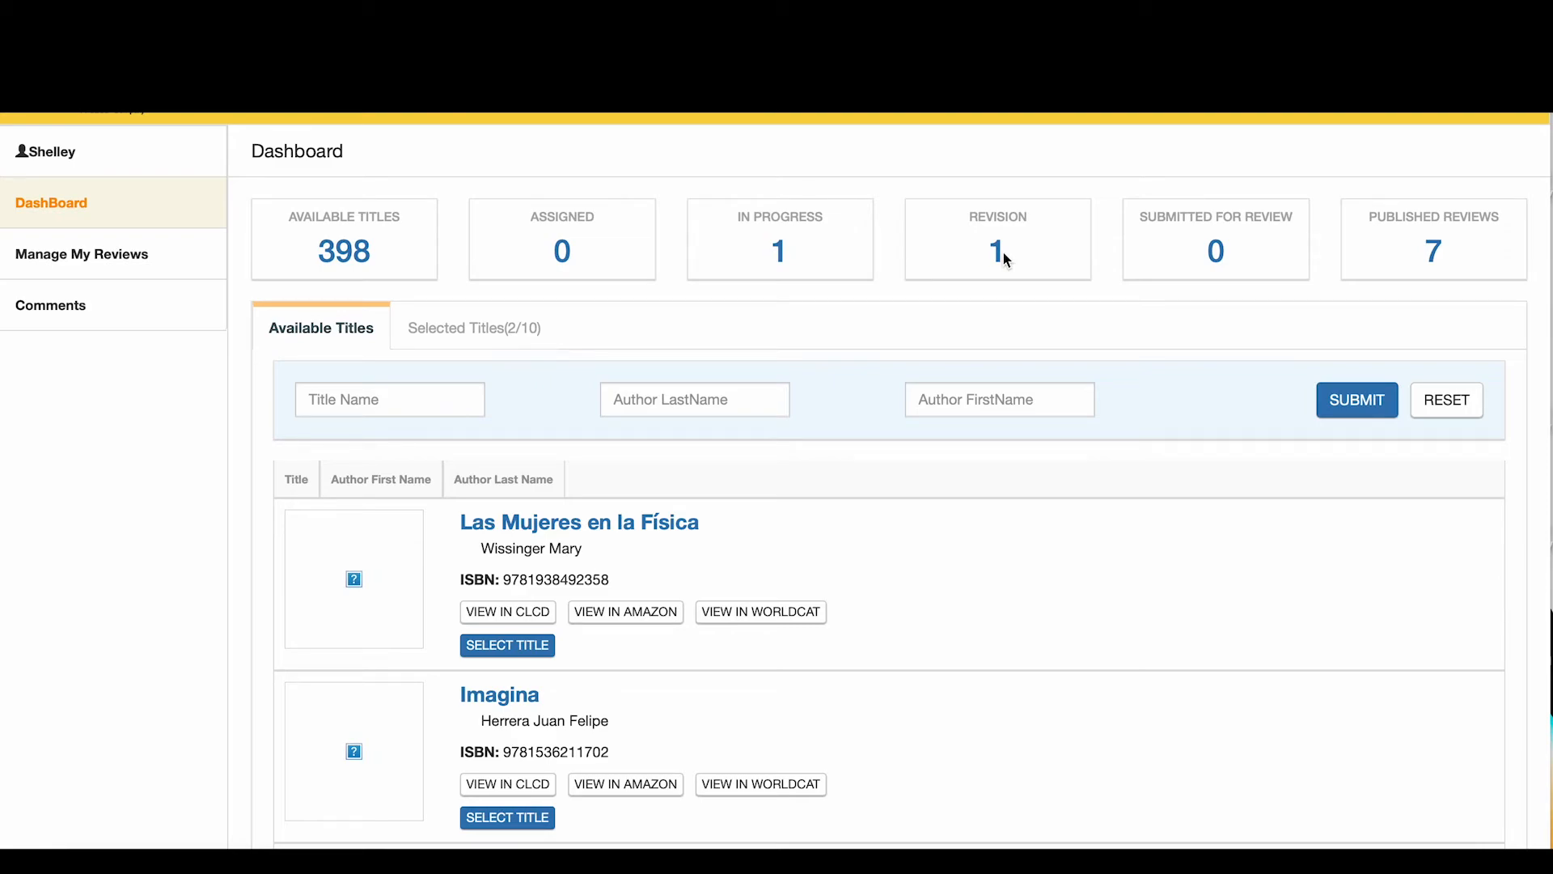
left_click(128, 265)
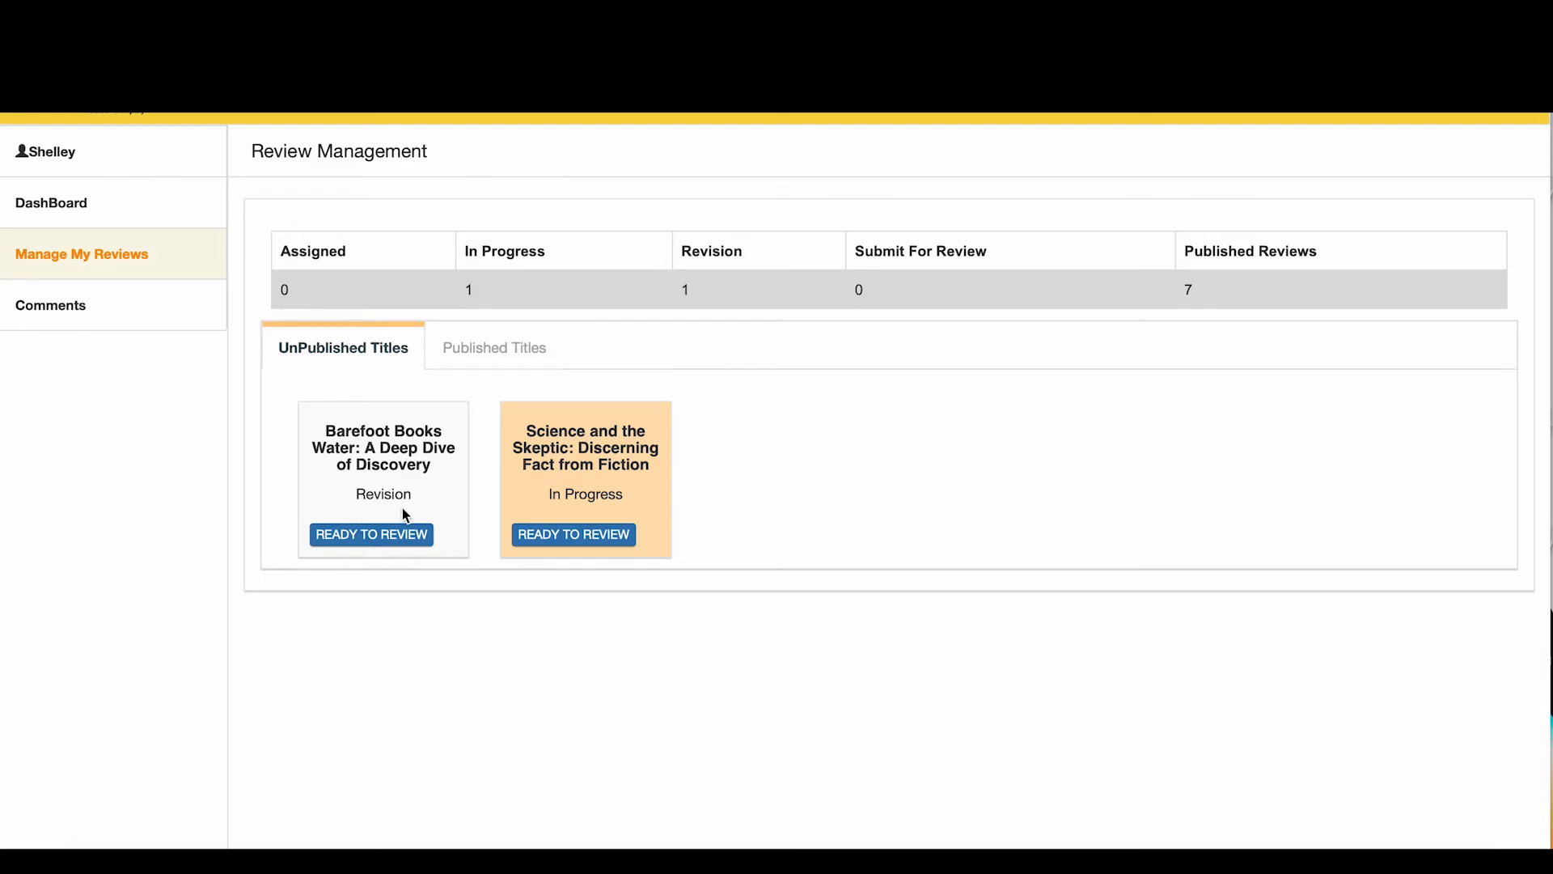
left_click(50, 310)
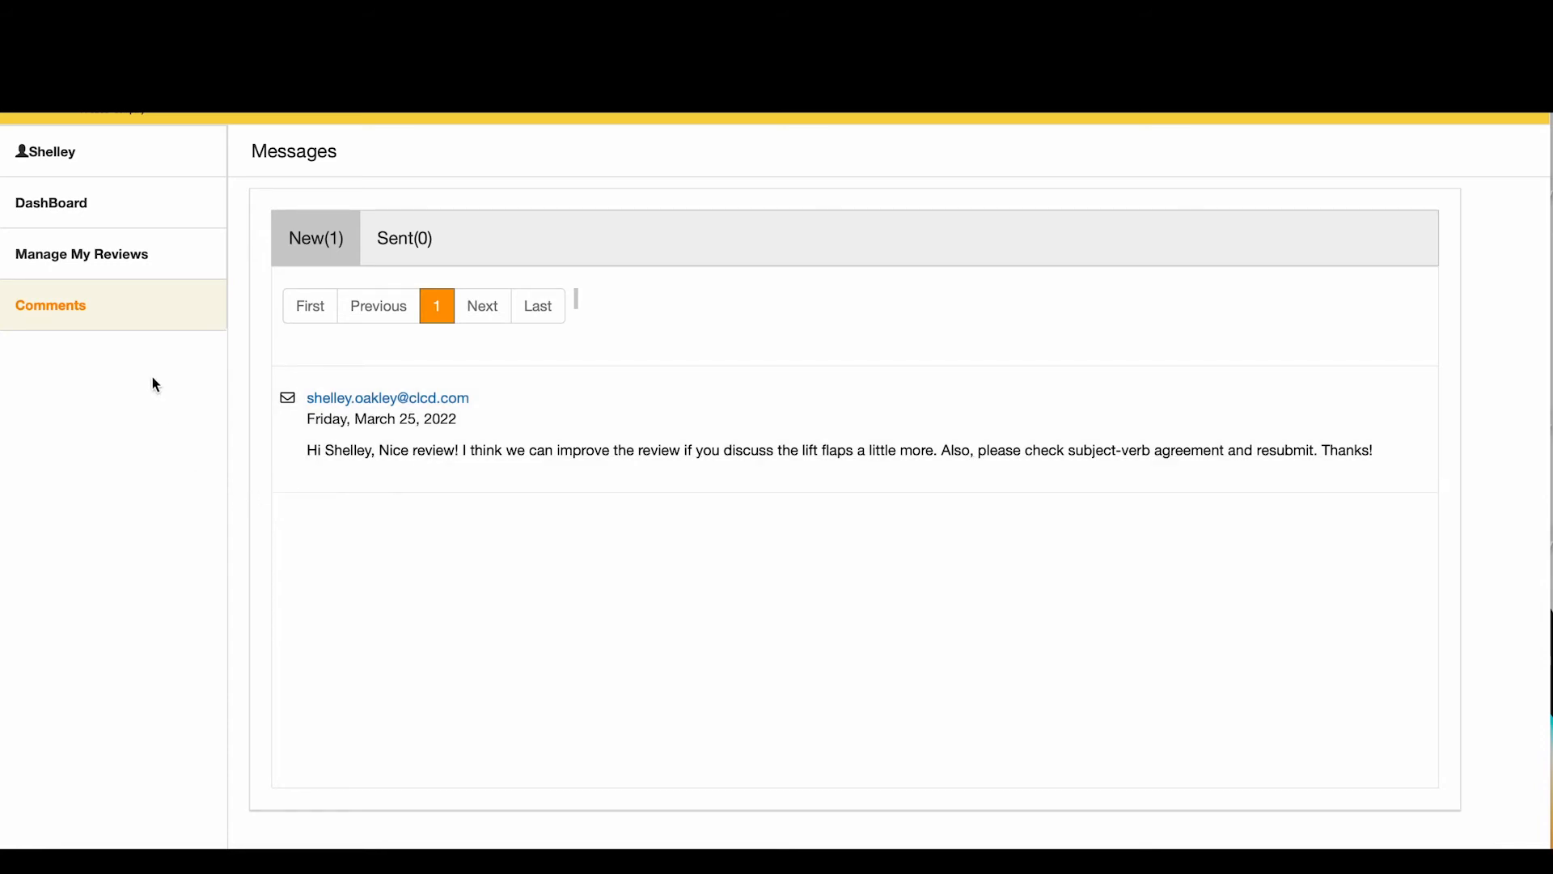
Open the Barefoot Books Water review for revision and examine its editor comment and version history.
left_click(119, 266)
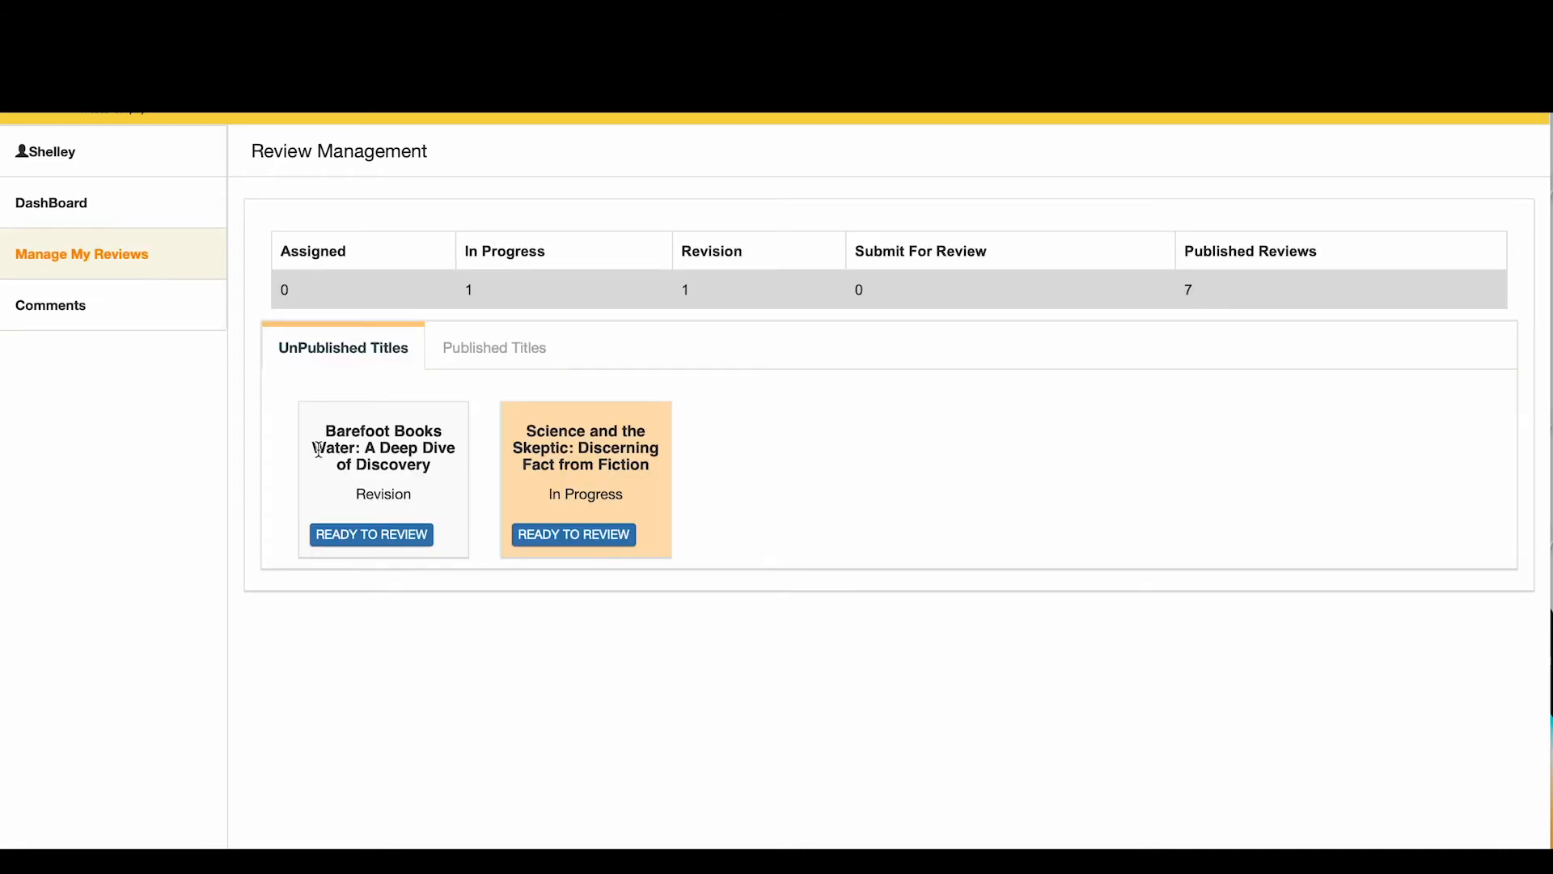
left_click(366, 534)
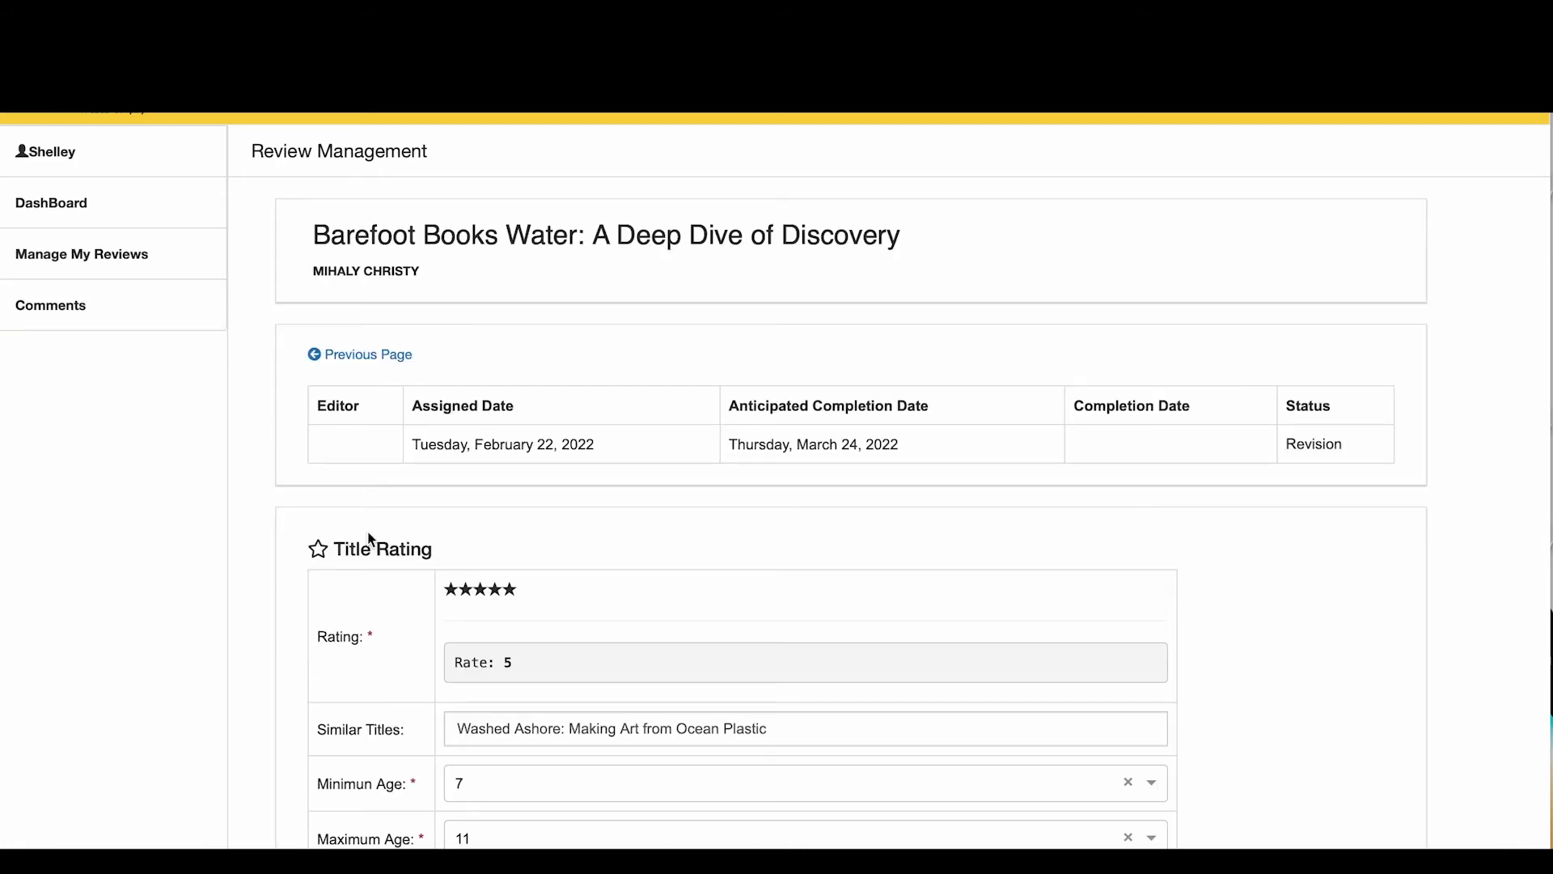
scroll(994, 551, "down", 4)
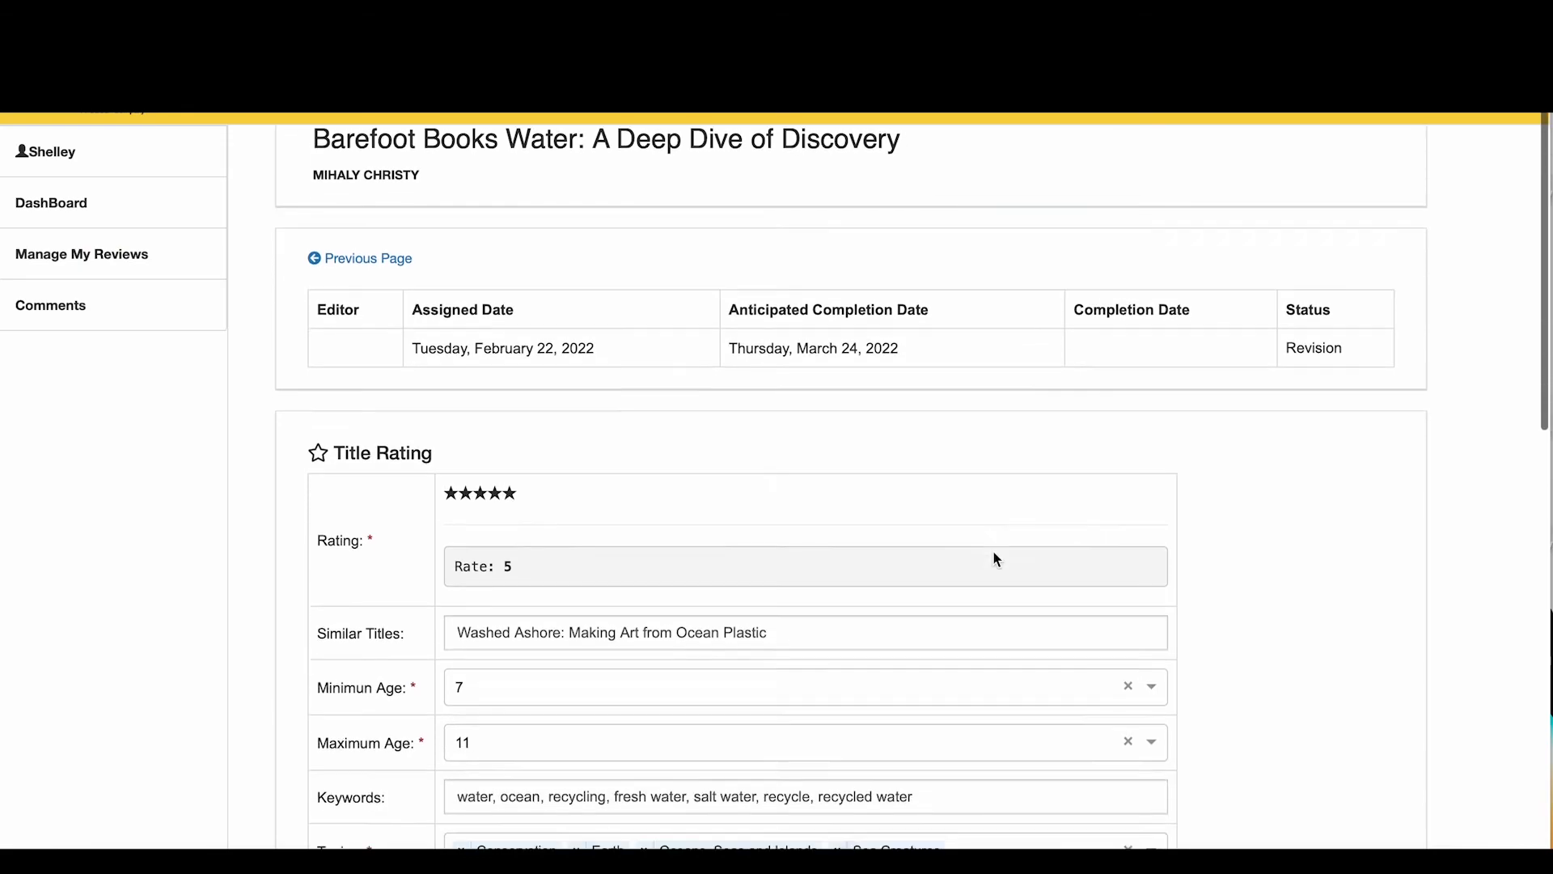
scroll(995, 557, "down", 6)
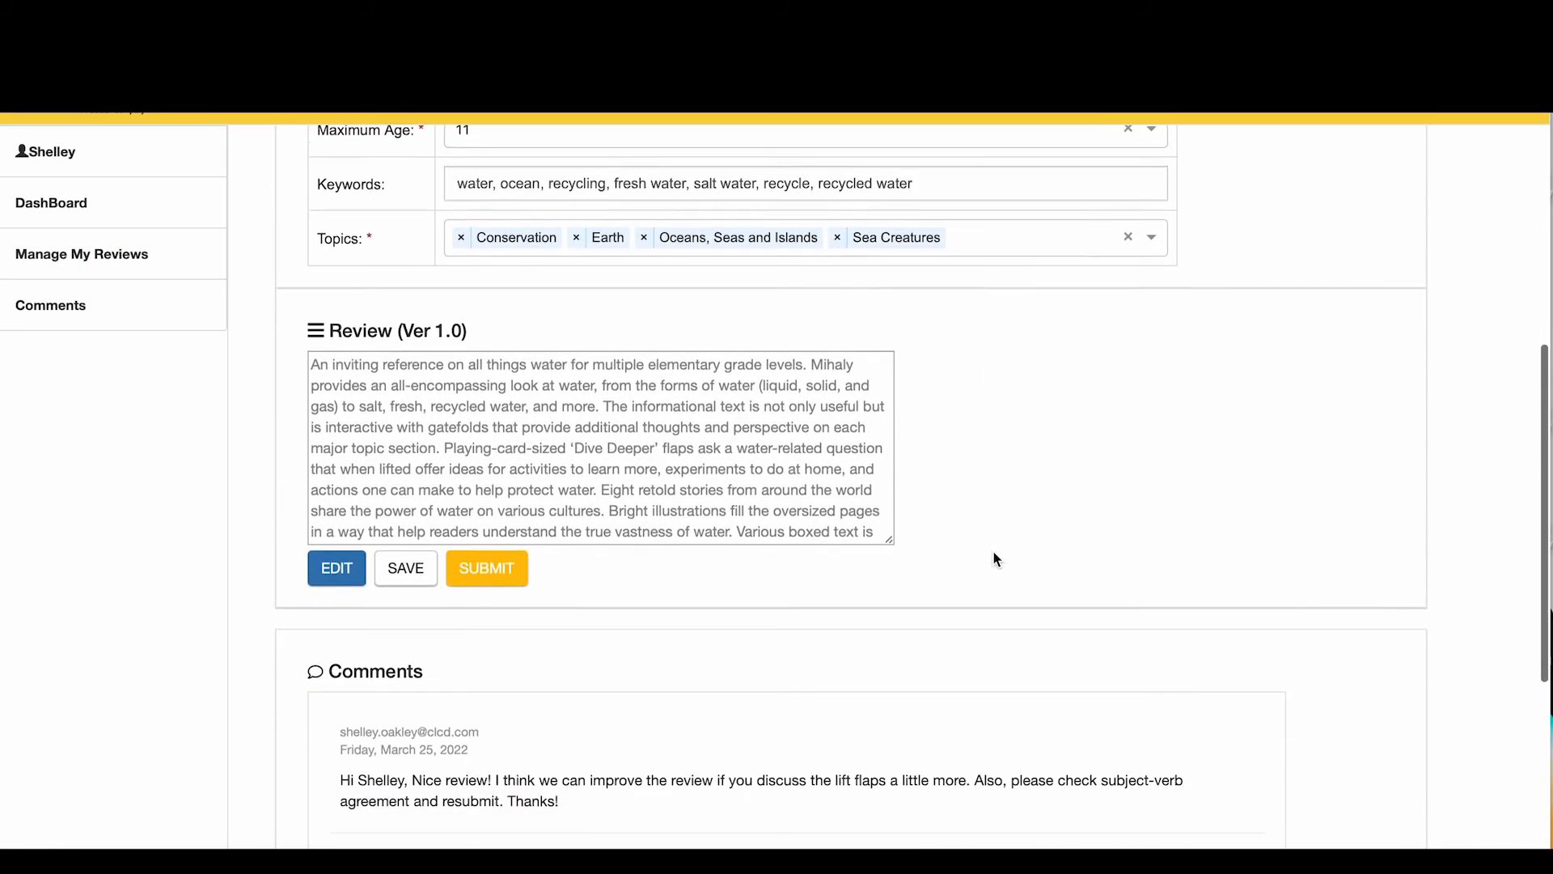
scroll(995, 554, "down", 5)
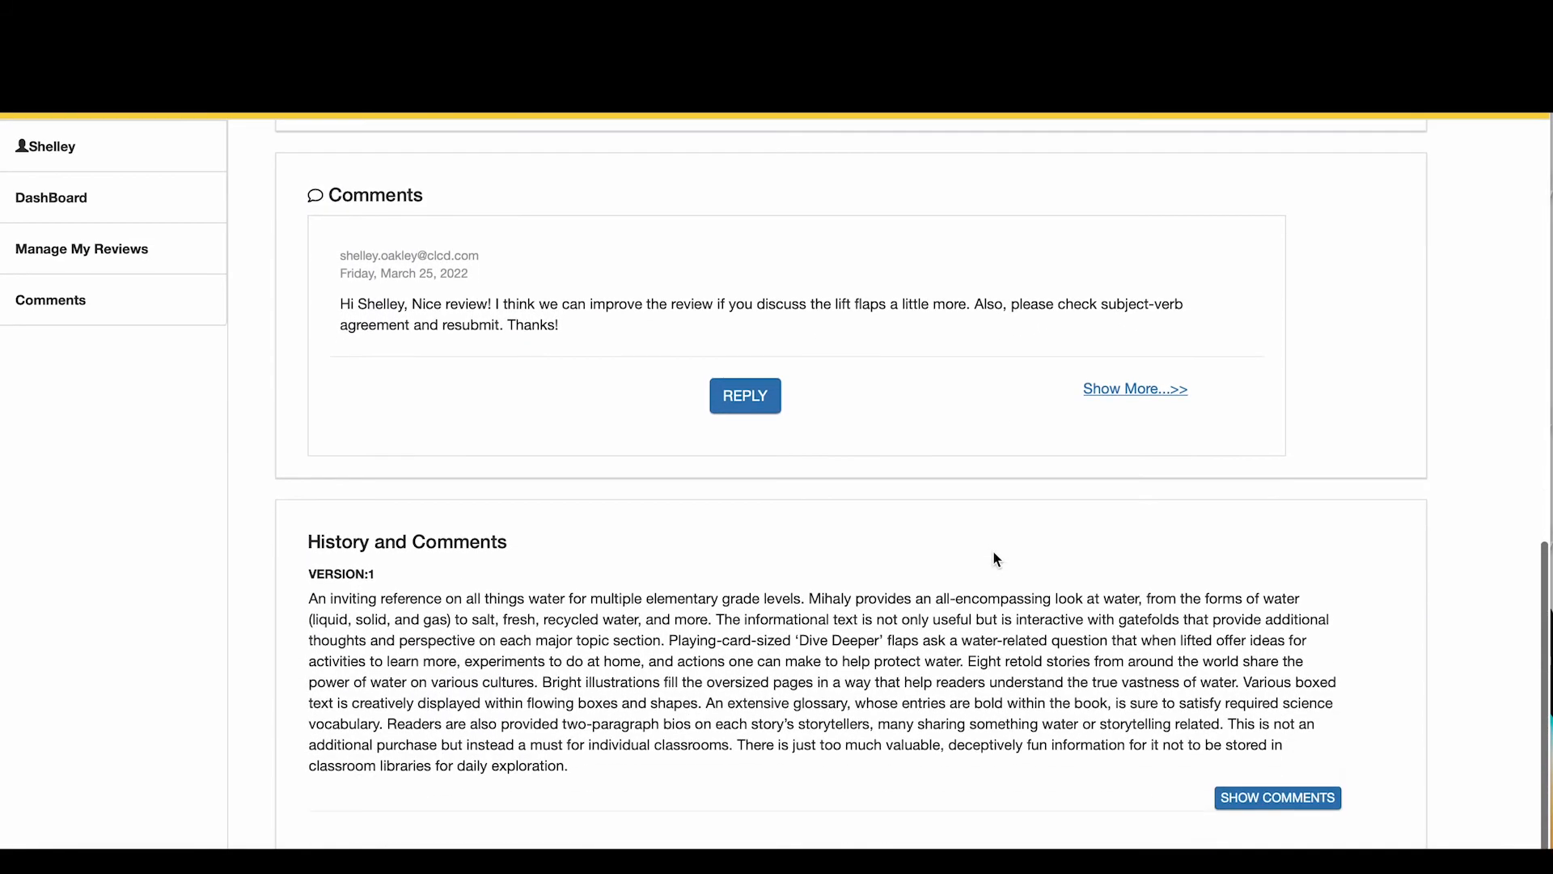
scroll(995, 558, "up", 1)
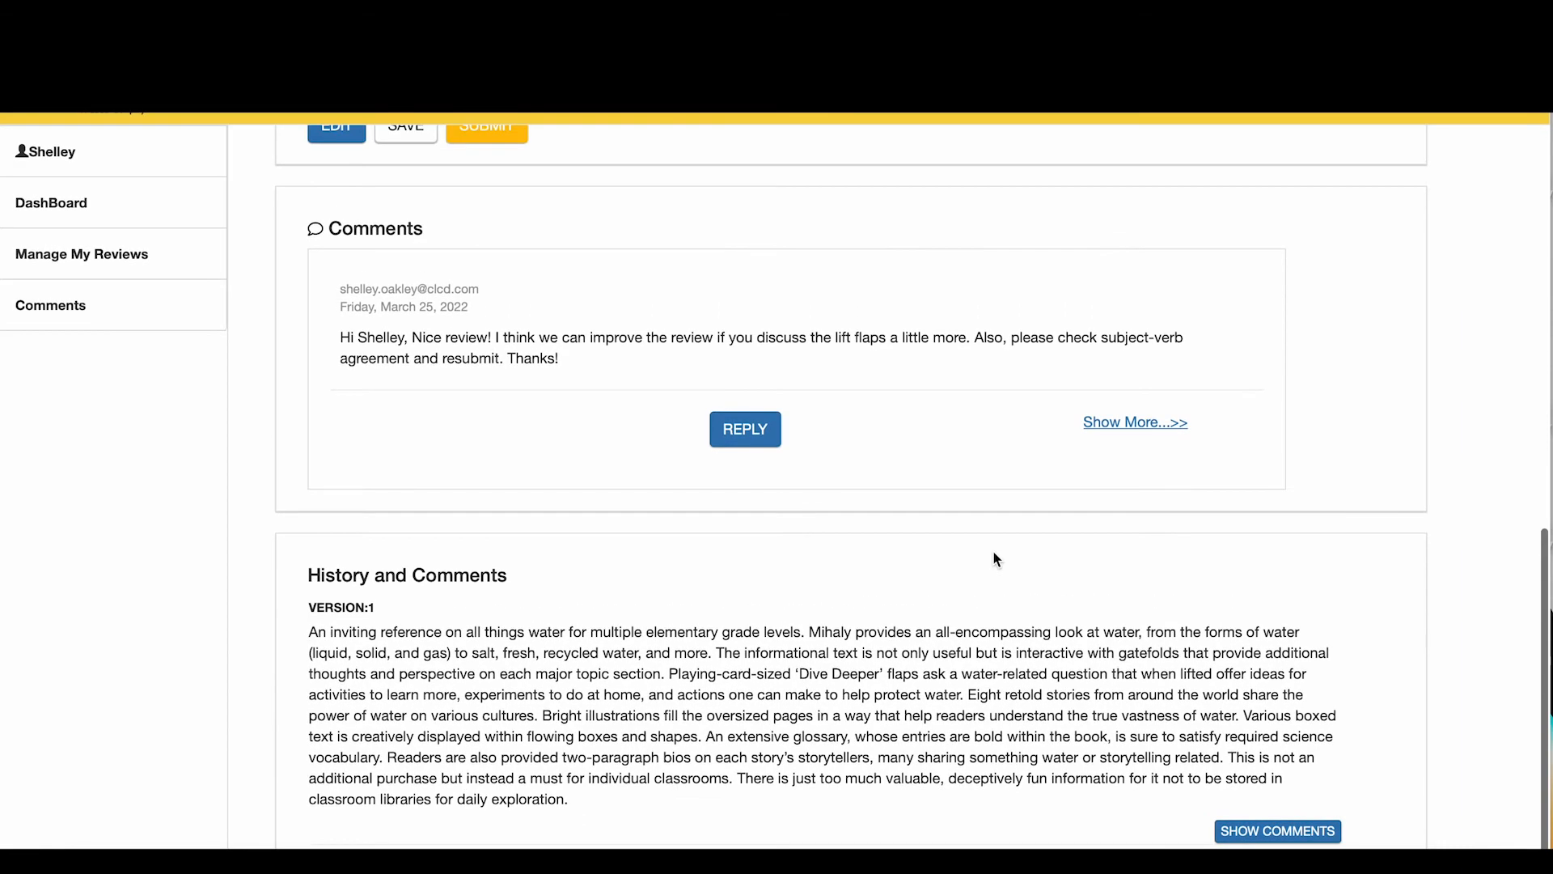
scroll(995, 559, "up", 5)
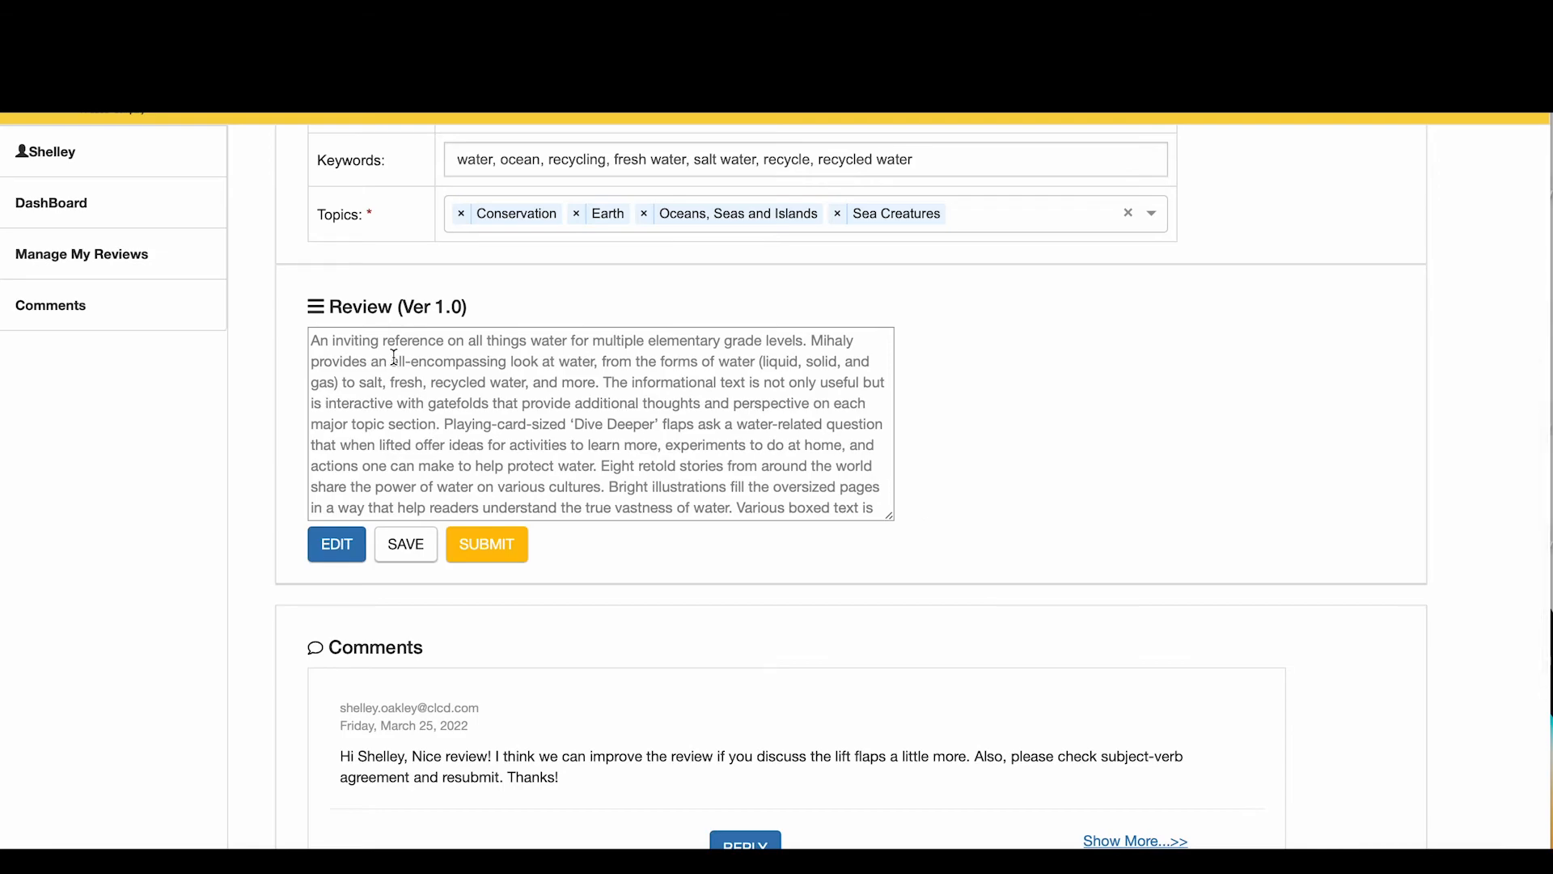
Enable editing of the review text, save it as a new version and dismiss the save messages.
left_click_drag(313, 340, 611, 442)
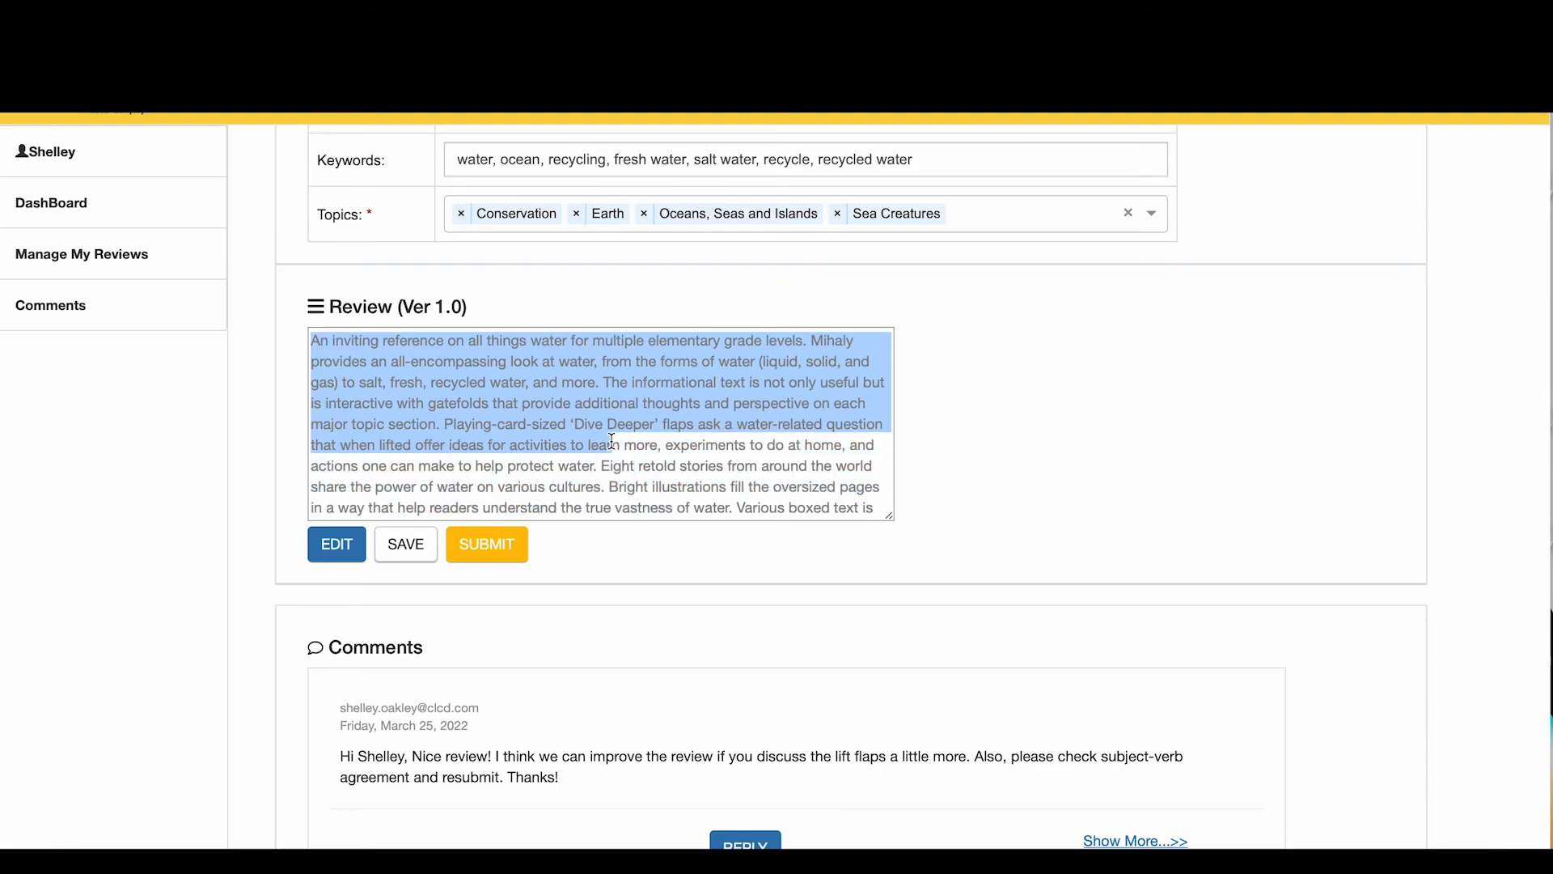
left_click(610, 441)
left_click(356, 553)
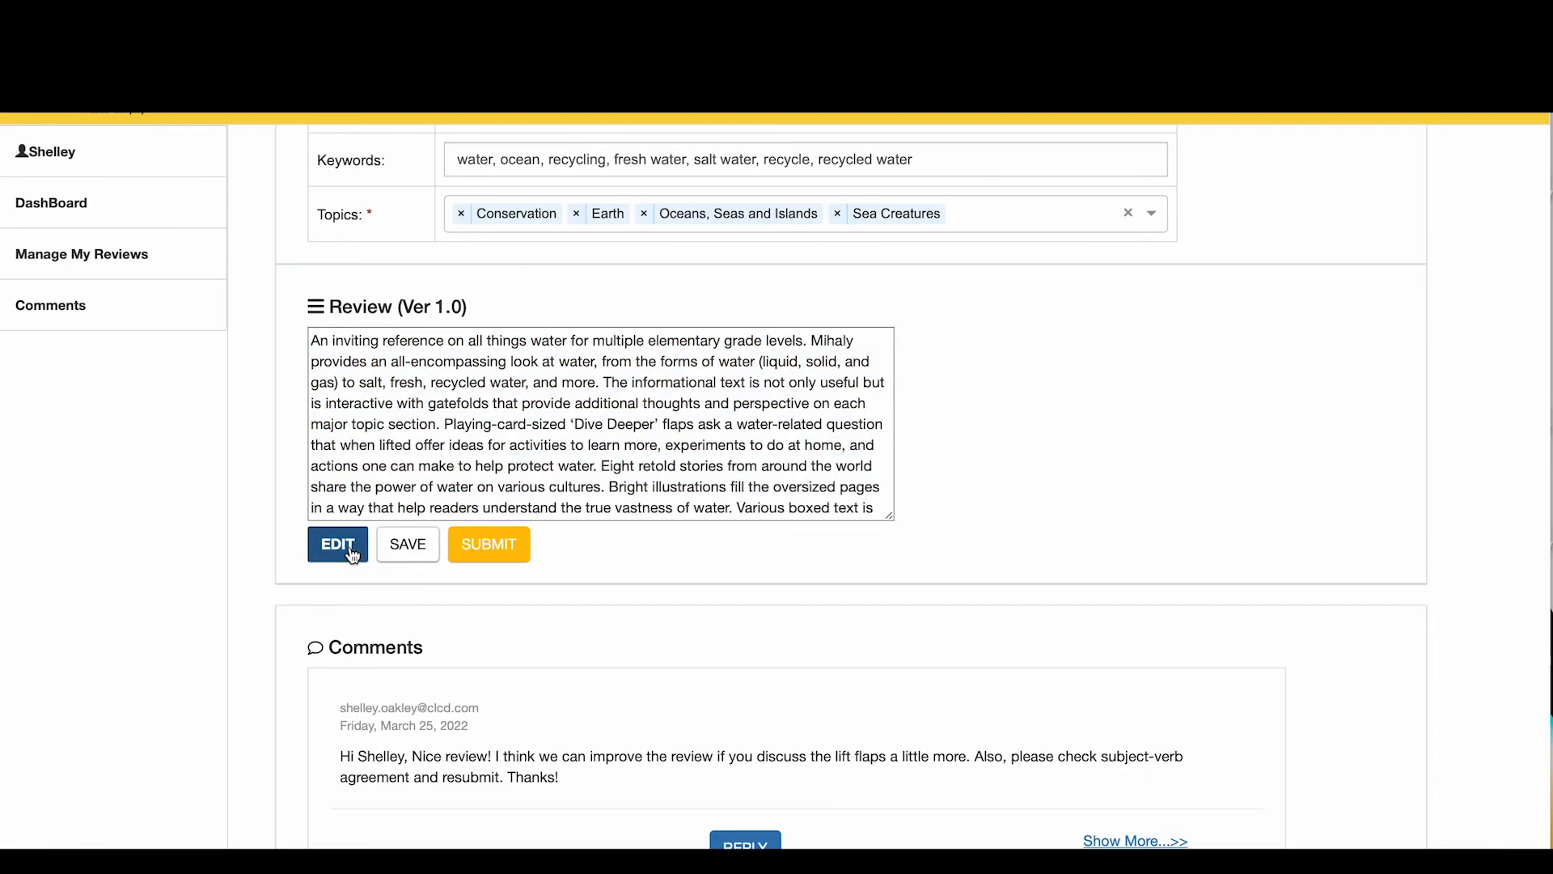
left_click(423, 444)
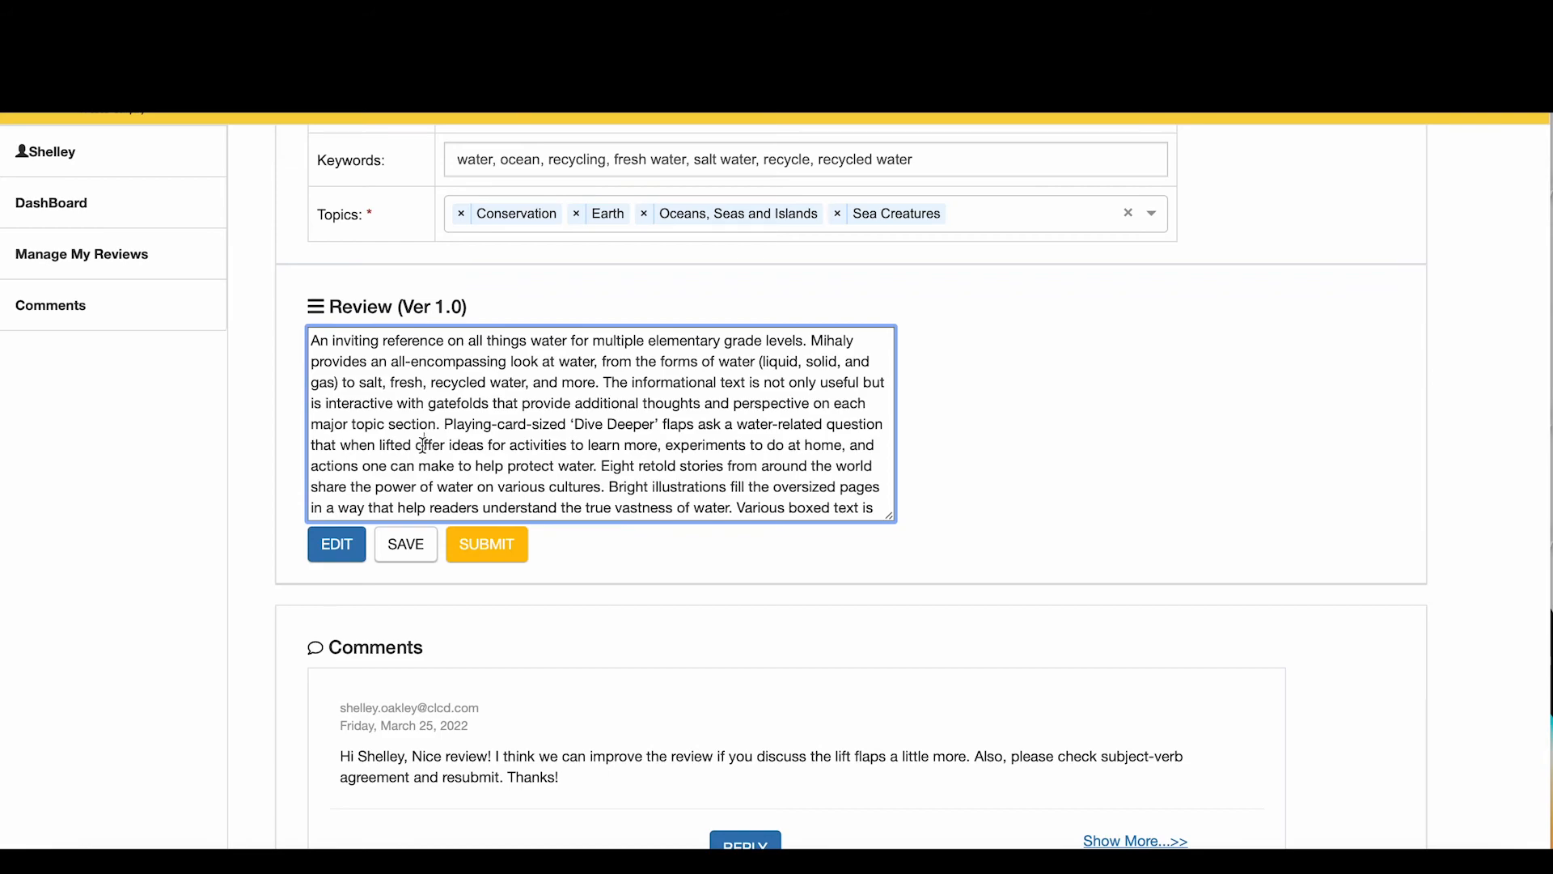
left_click(408, 553)
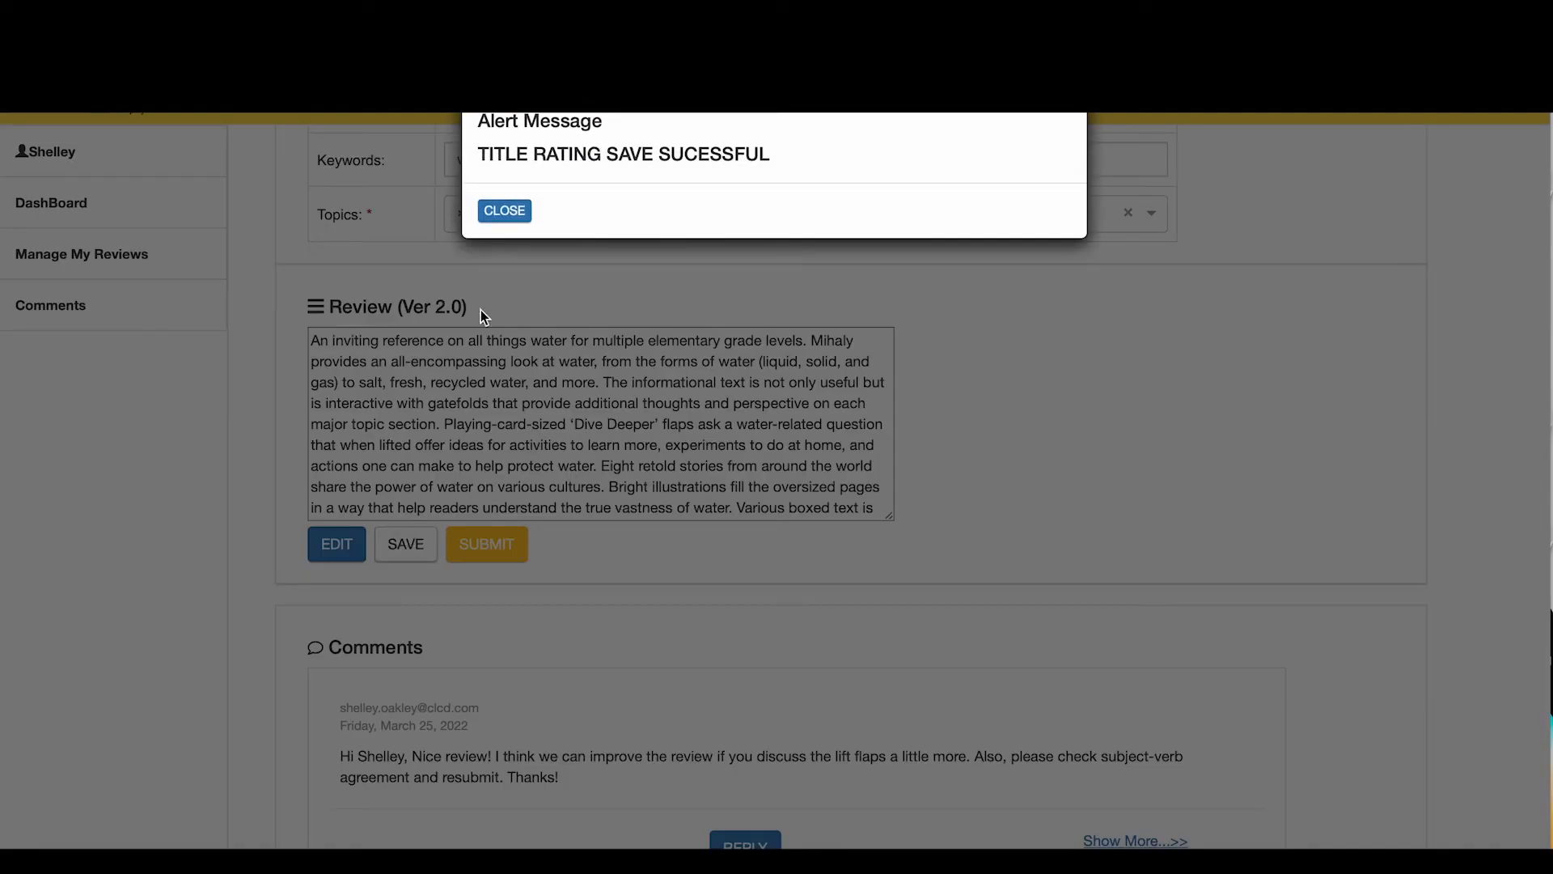
left_click(504, 214)
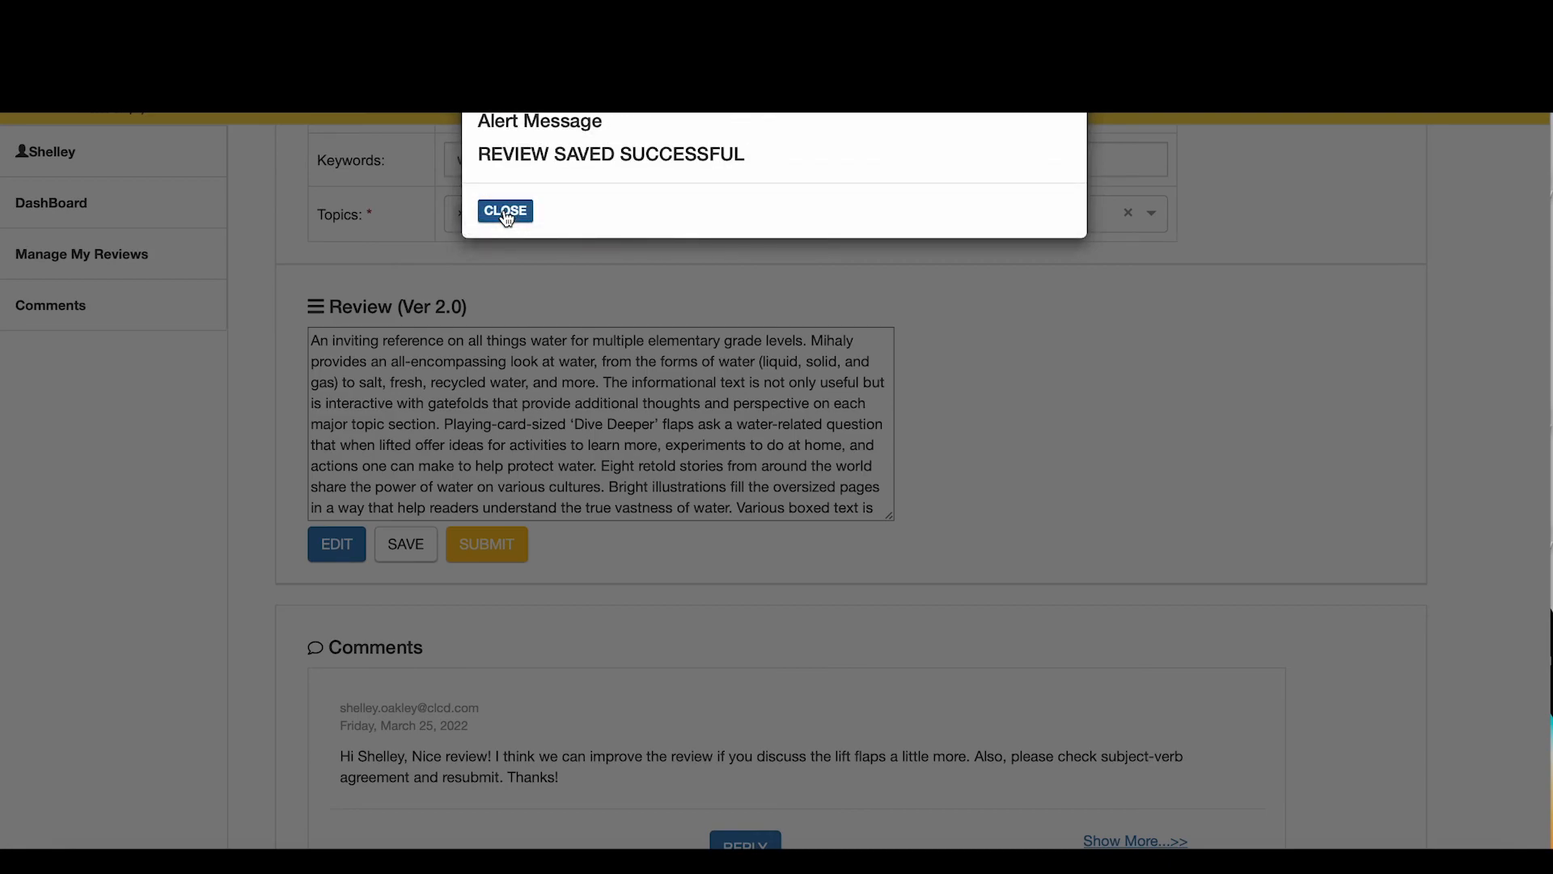
left_click(505, 212)
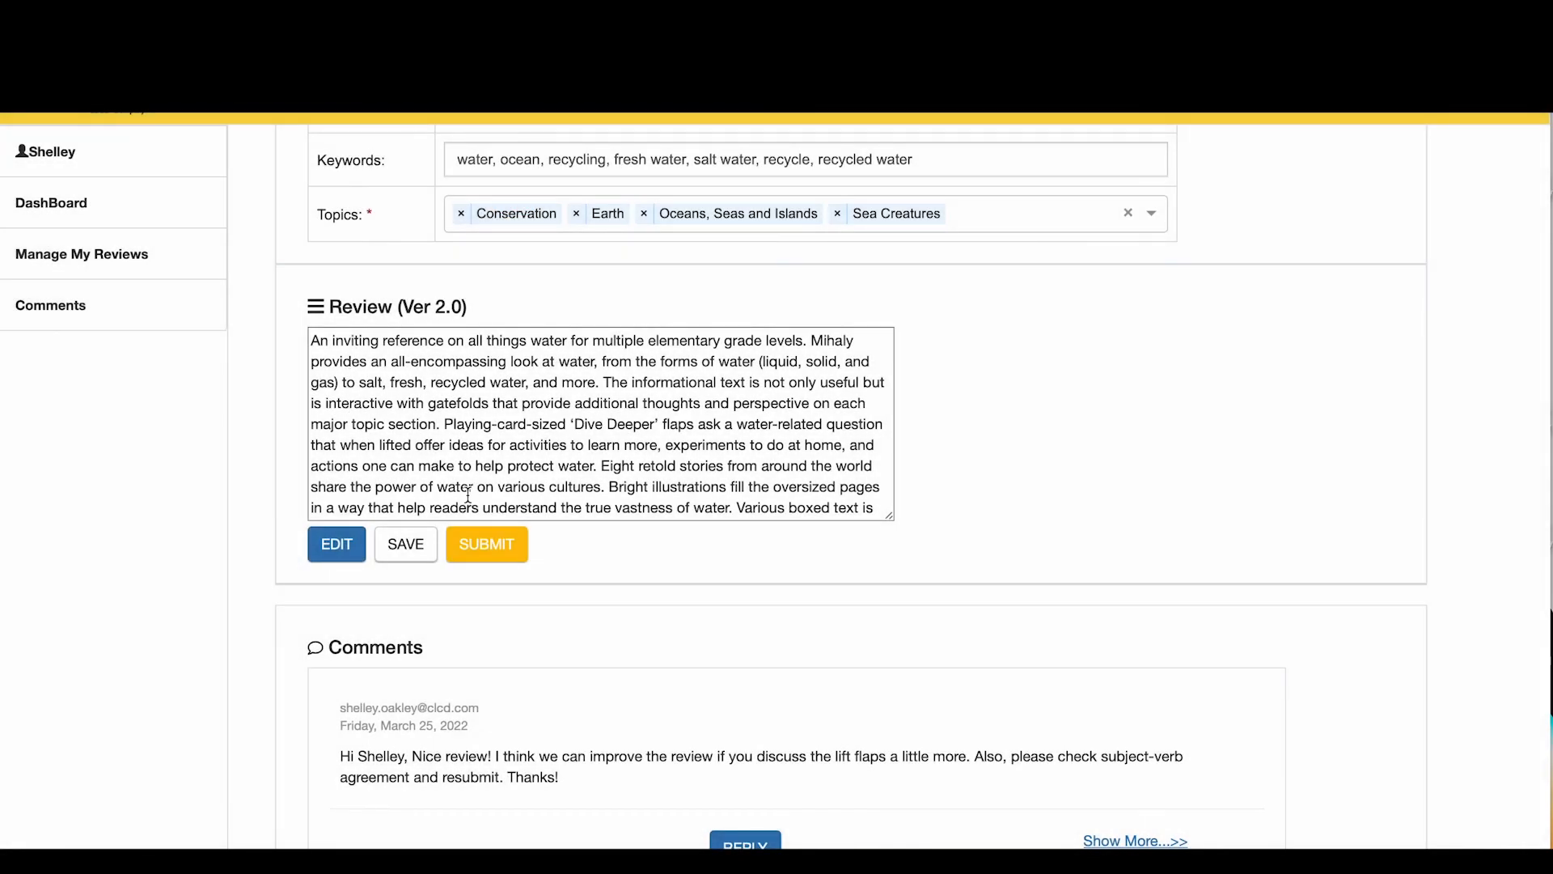